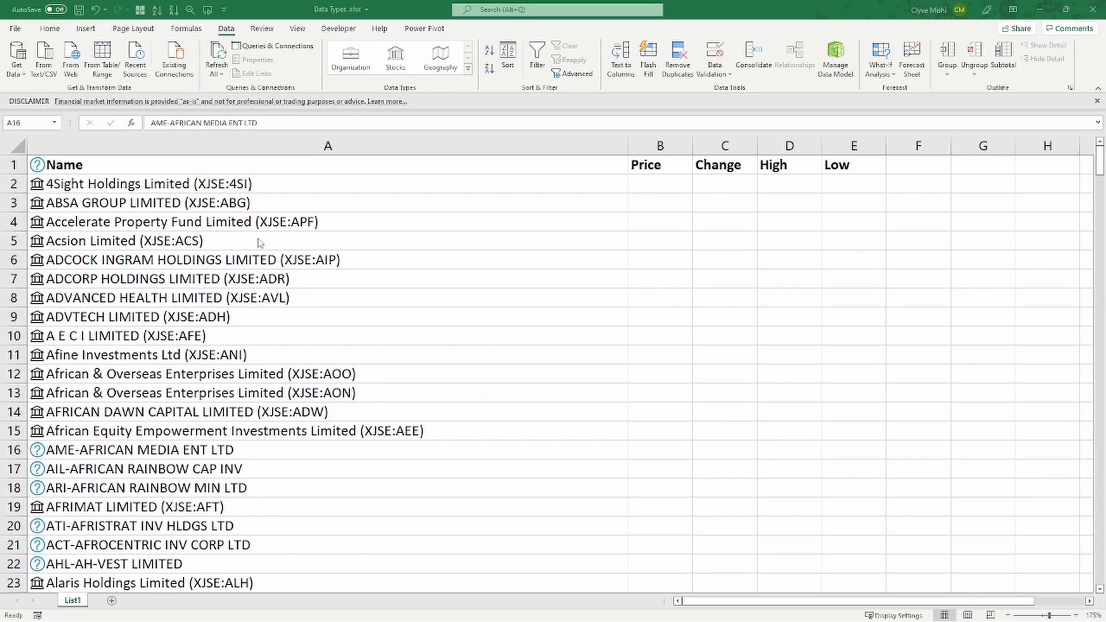
click(115, 184)
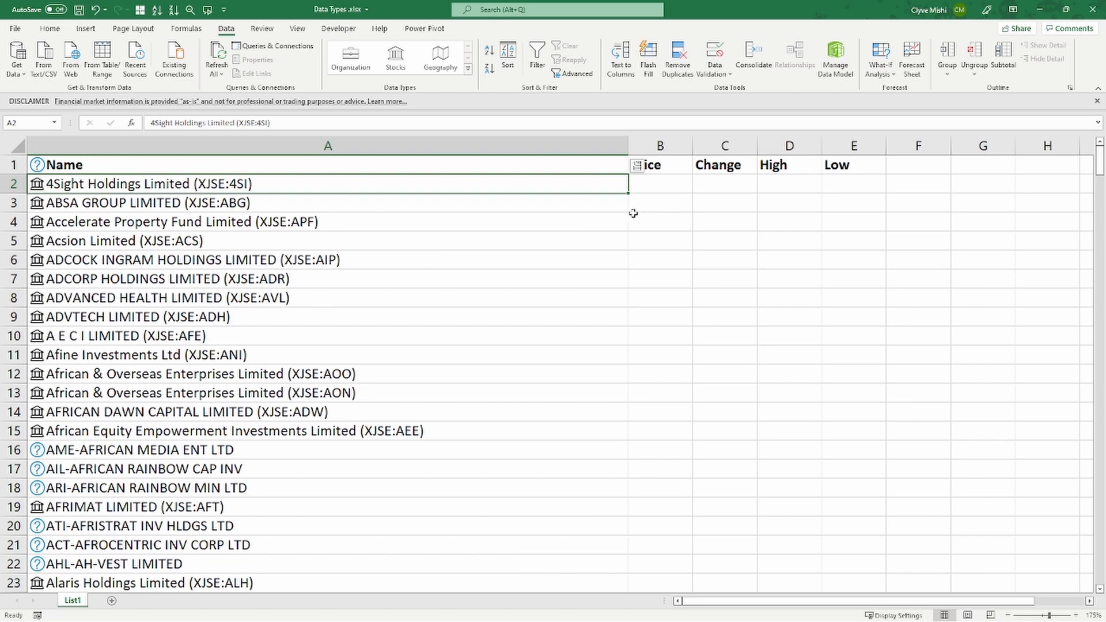
click(656, 185)
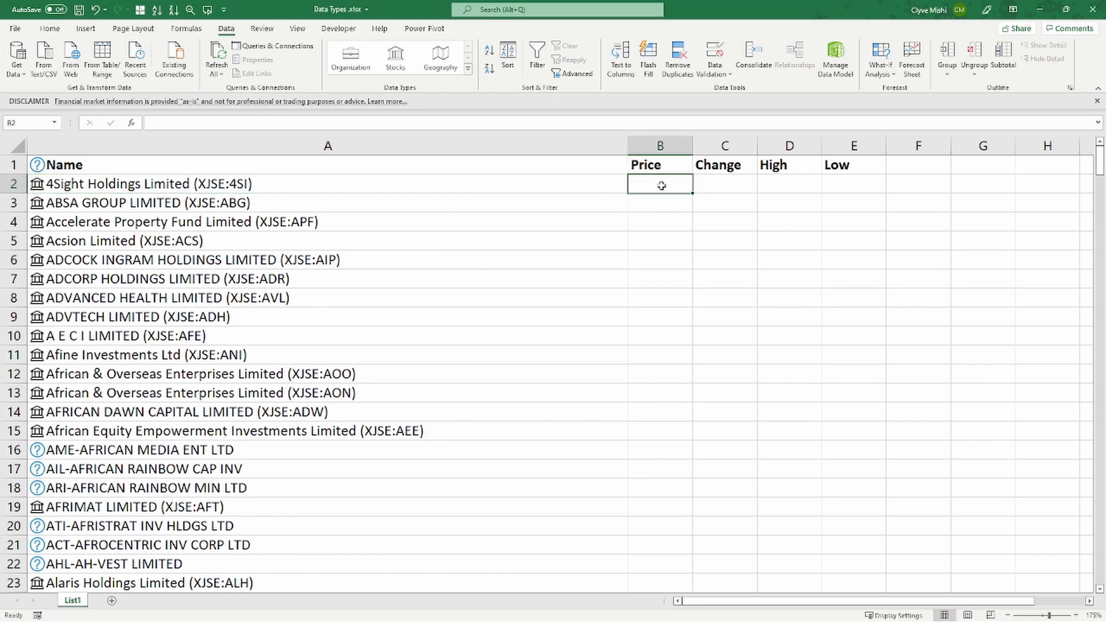
click(738, 186)
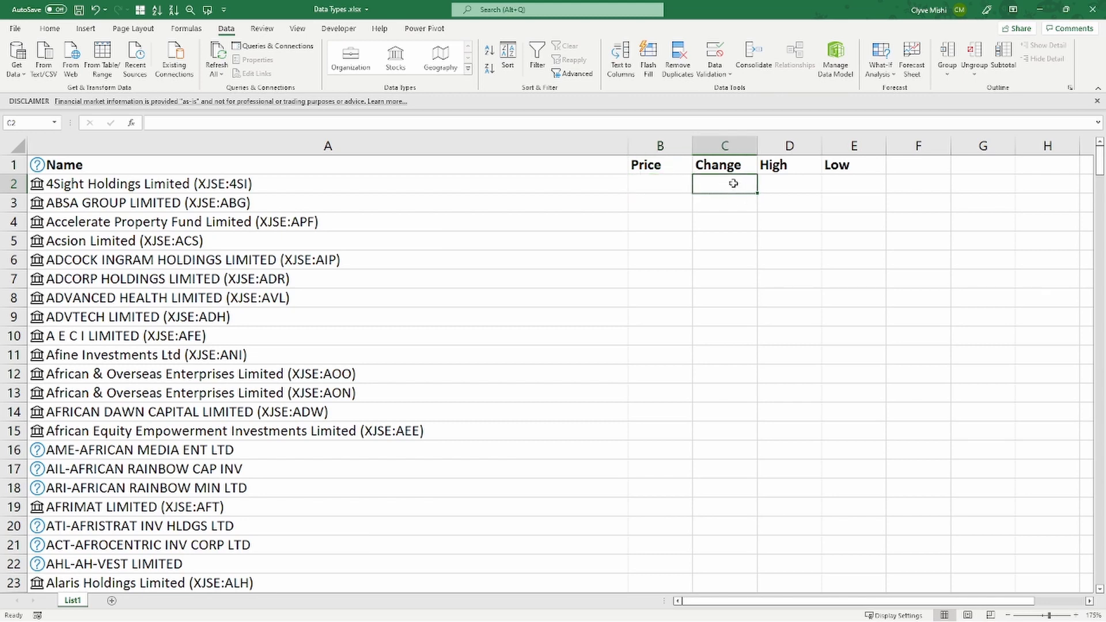
click(792, 186)
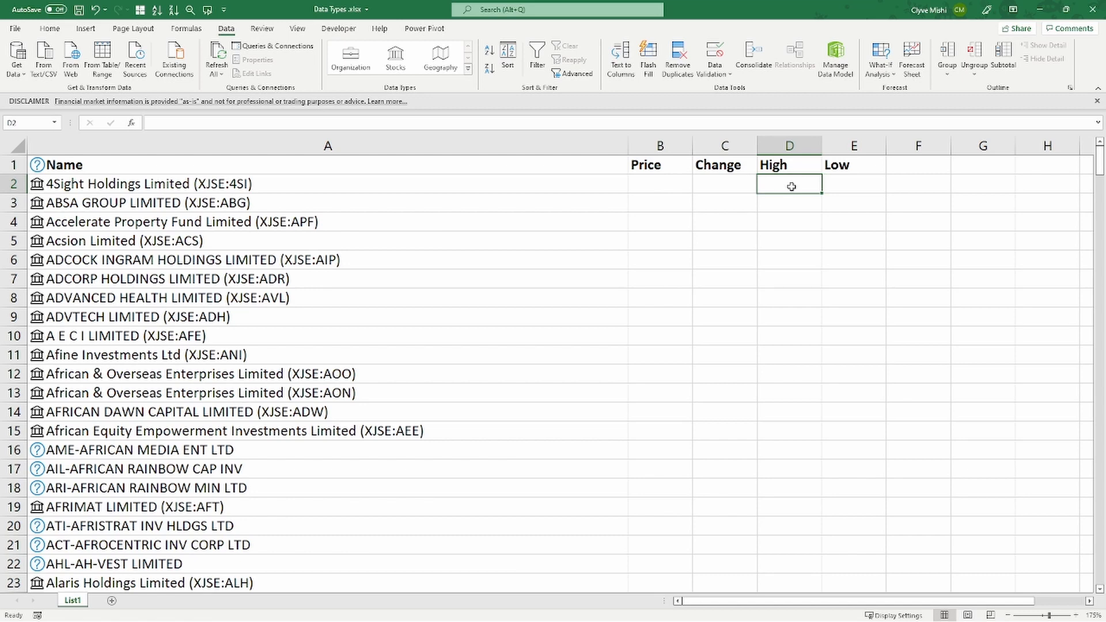
click(858, 184)
- Extract the Price field of 4Sight Holdings Limited from its stock data type into cell B2
click(576, 186)
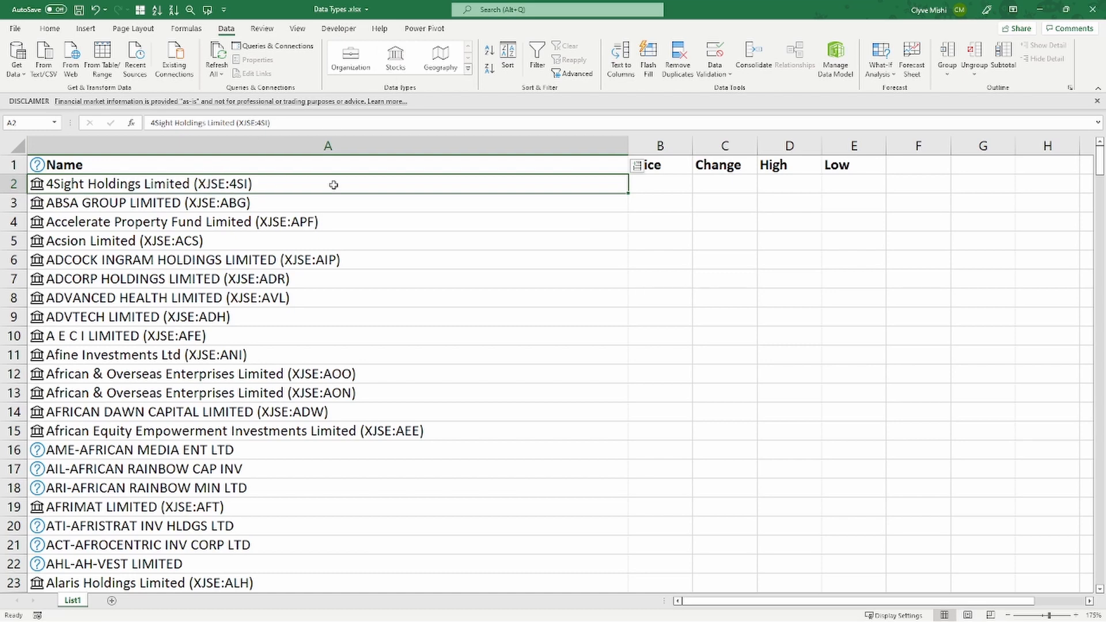
click(638, 166)
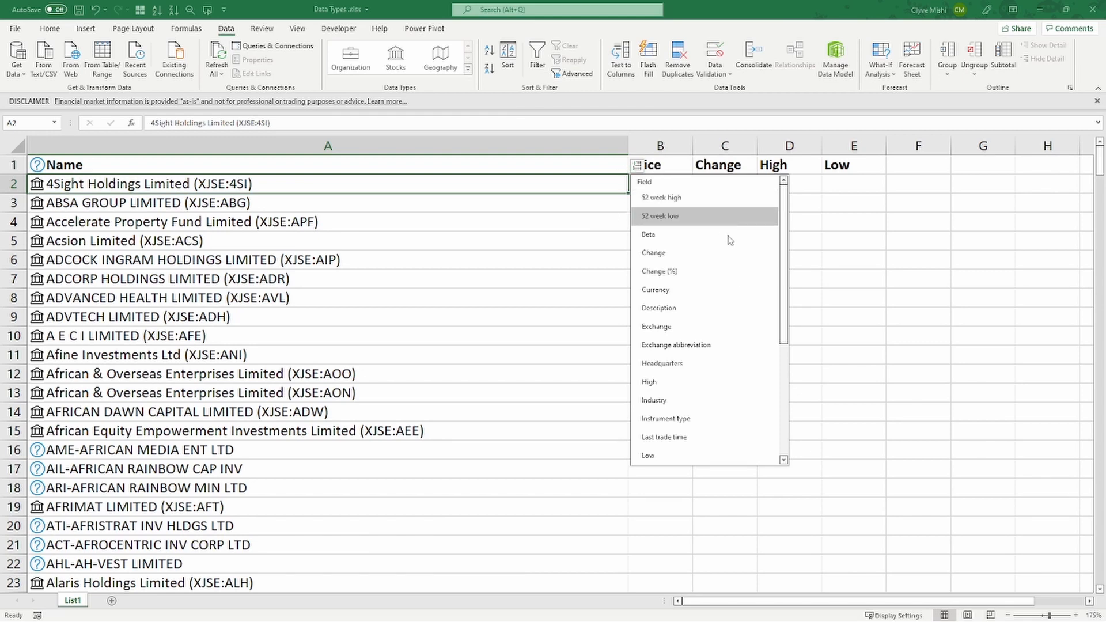
drag(782, 309, 680, 390)
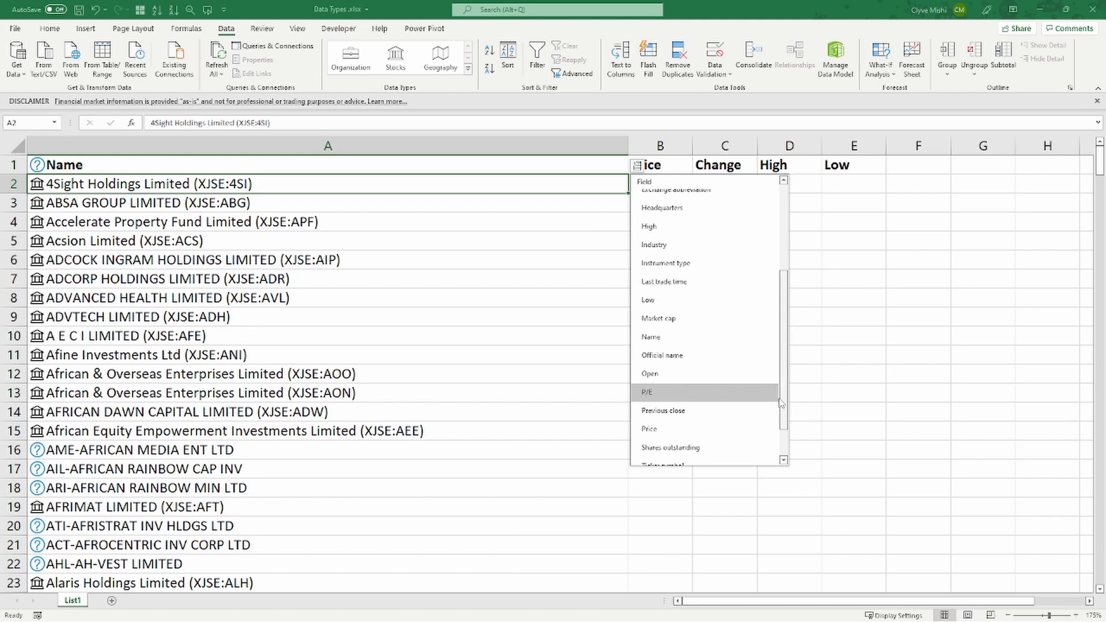
scroll(709, 404, down, 1)
click(680, 405)
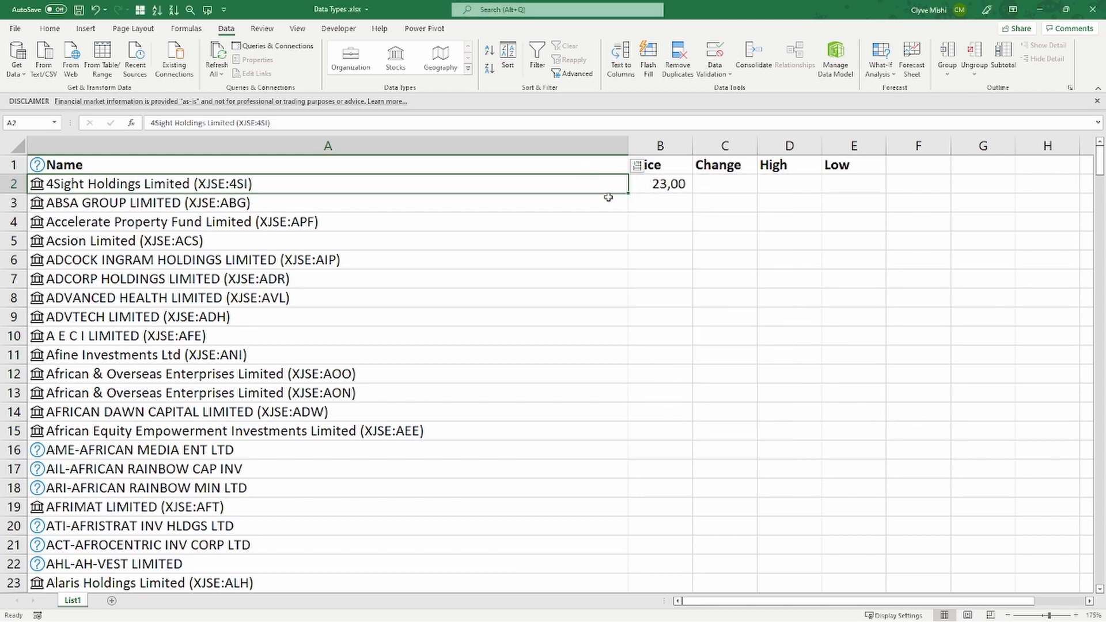
- Extract the Change field of 4Sight Holdings Limited into cell C2
click(637, 172)
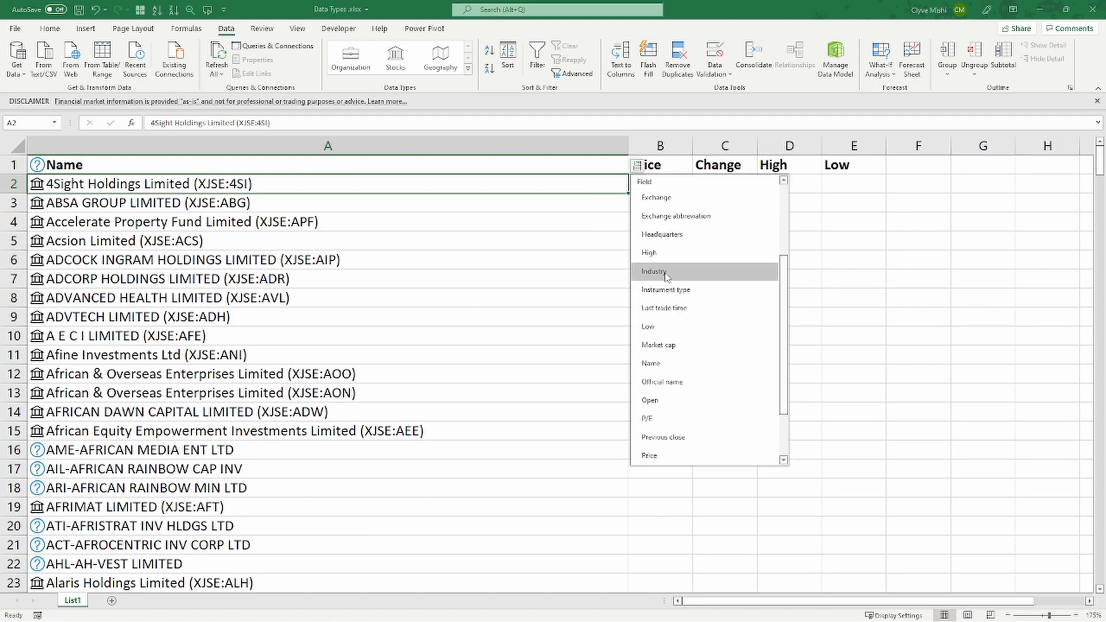
scroll(674, 271, up, 3)
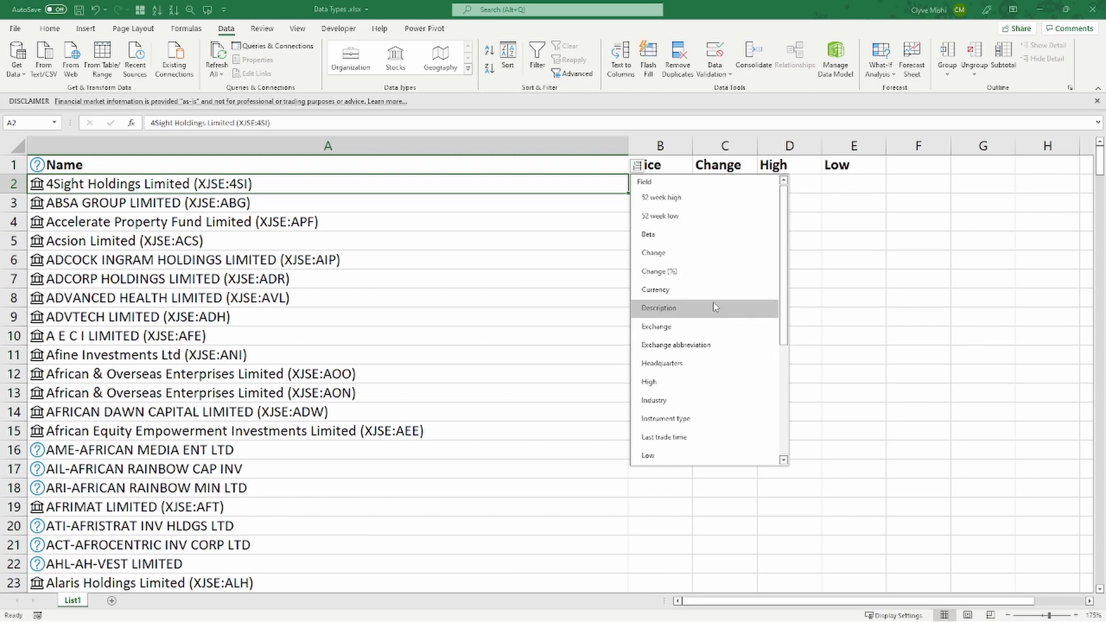
click(666, 258)
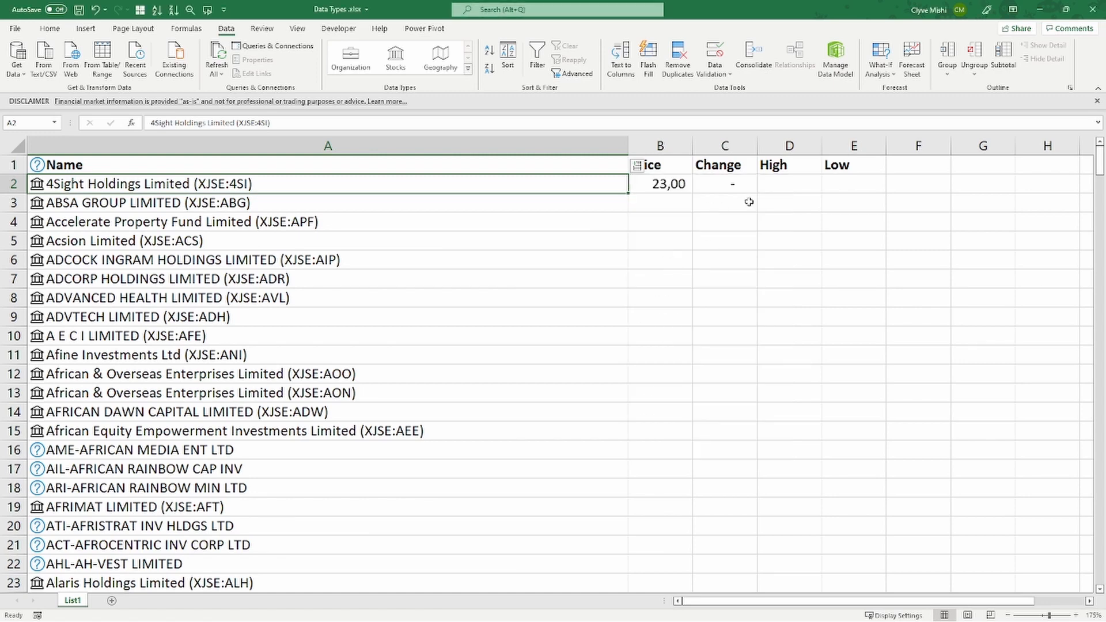
- Extract the High and Low fields of 4Sight Holdings Limited into cells D2 and E2
click(637, 166)
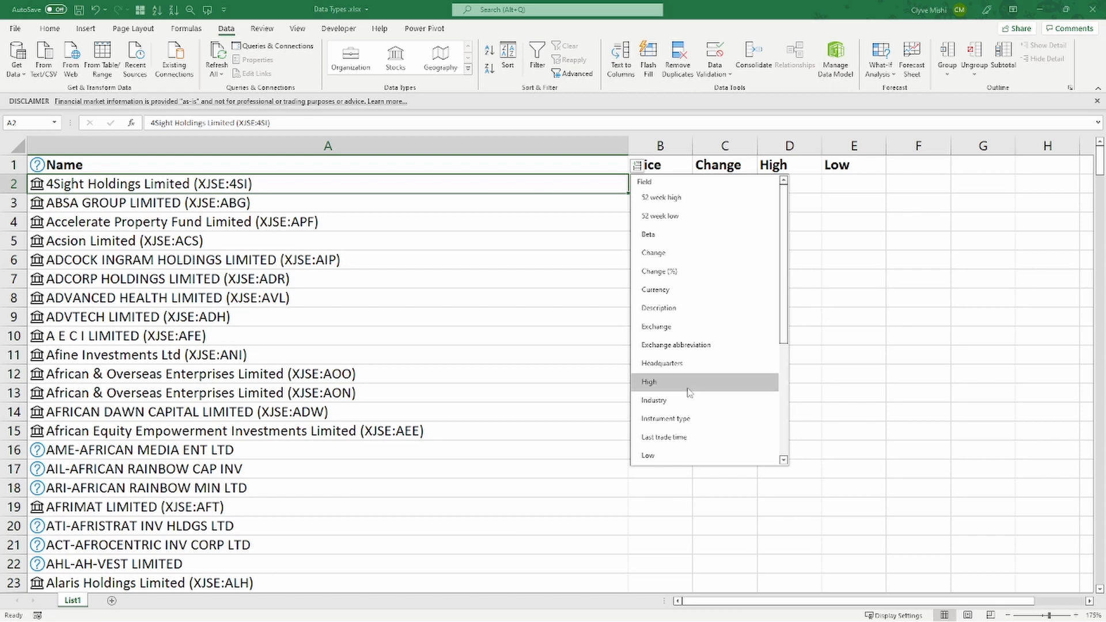
click(651, 383)
click(644, 168)
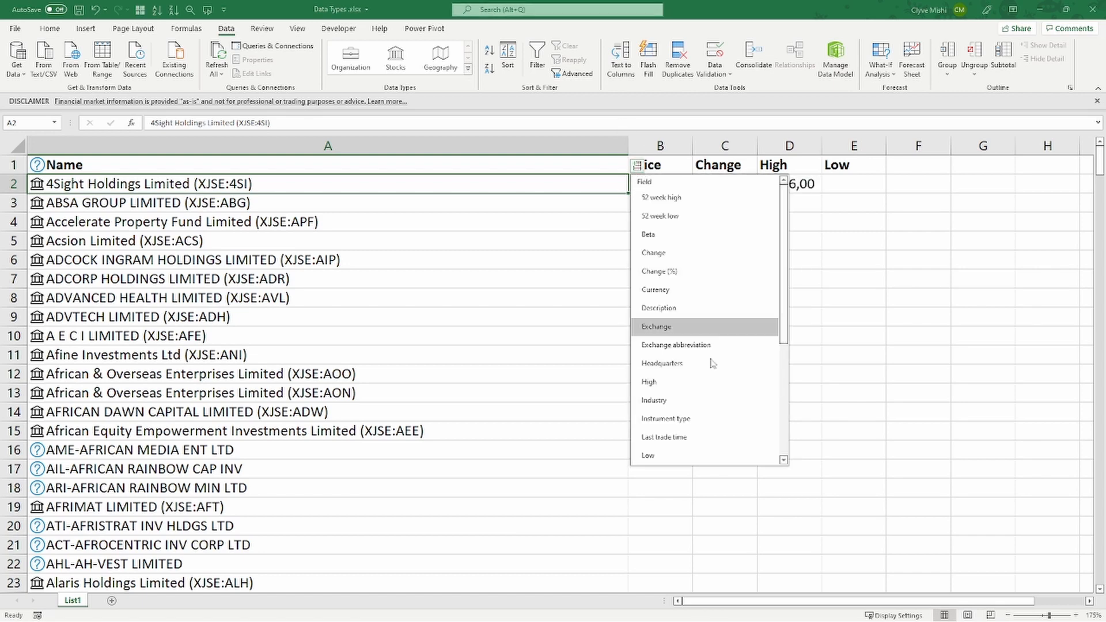
click(660, 459)
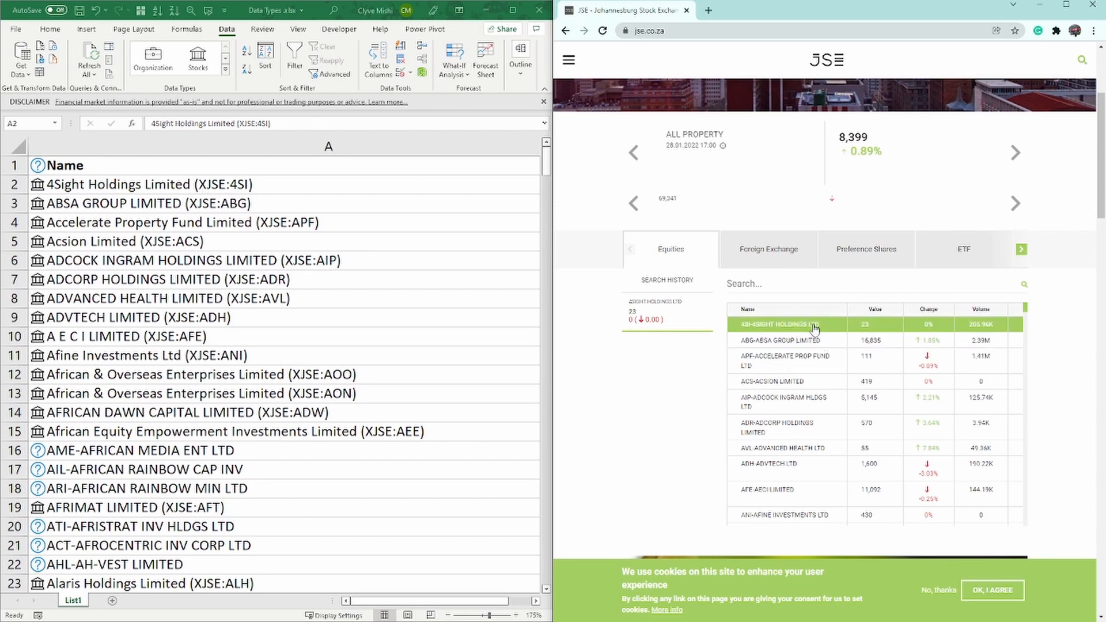
- Compare the extracted price and change of 4Sight Holdings with its row in the equities table on the JSE website
click(426, 604)
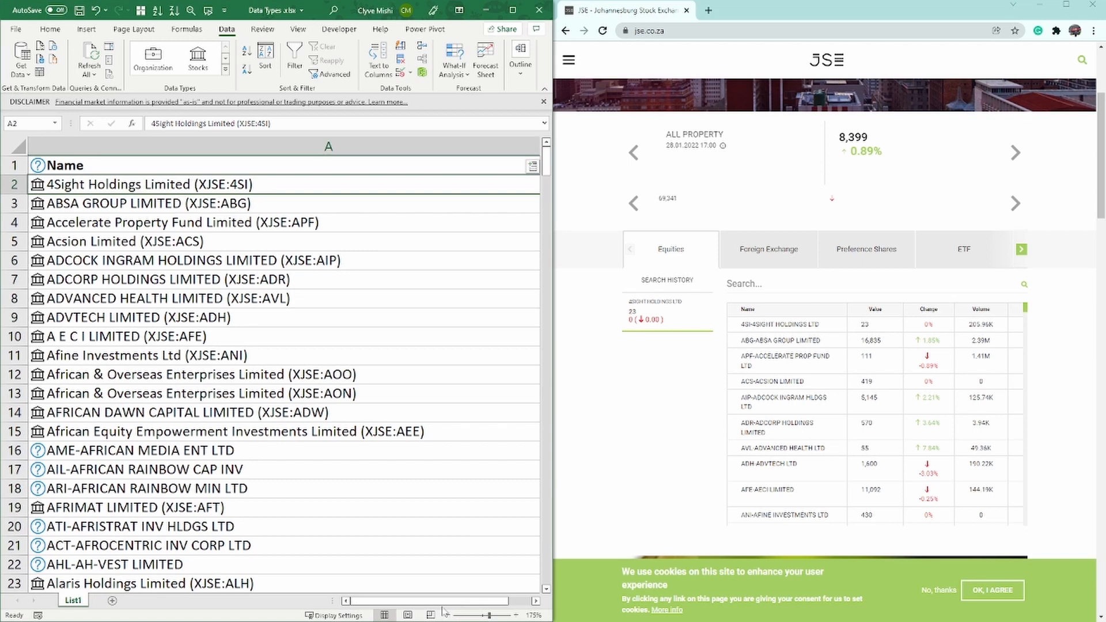
click(536, 602)
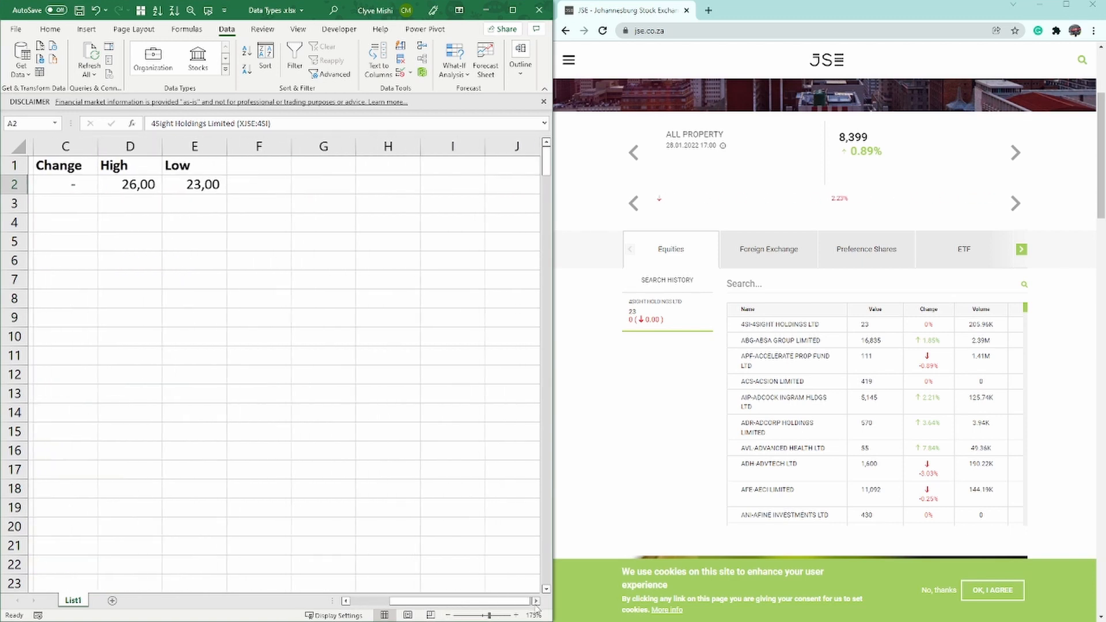
drag(499, 603, 442, 604)
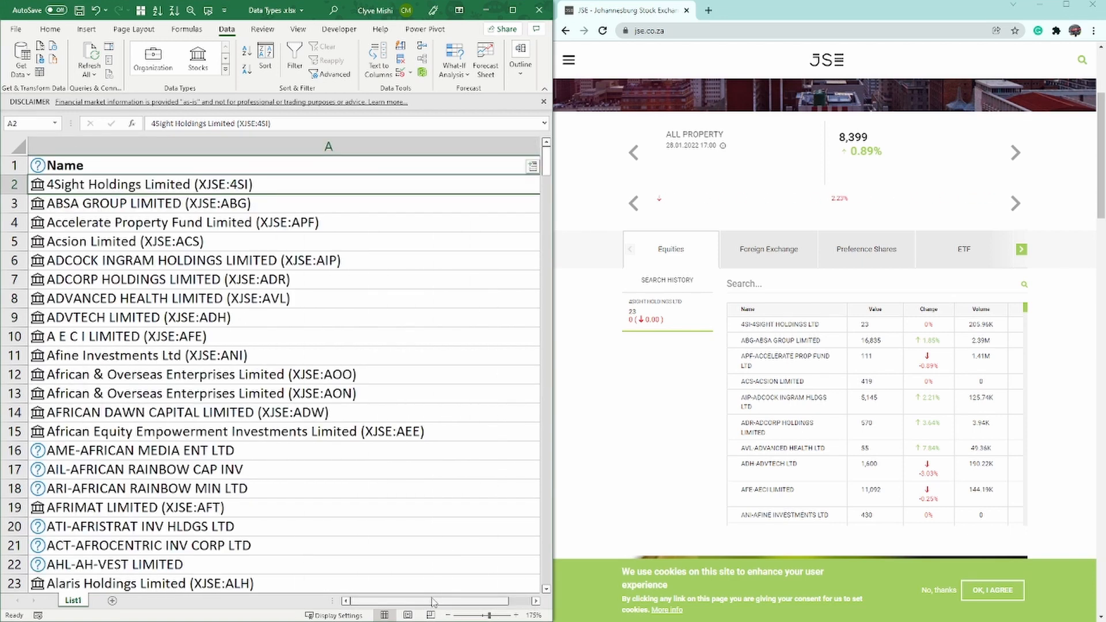
click(535, 601)
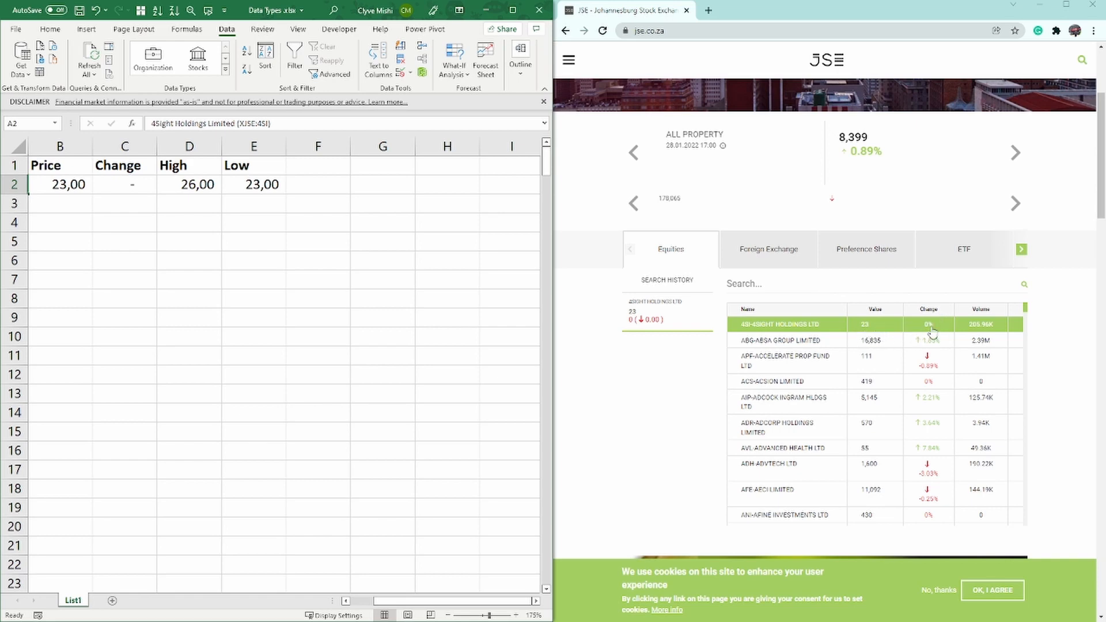
click(133, 188)
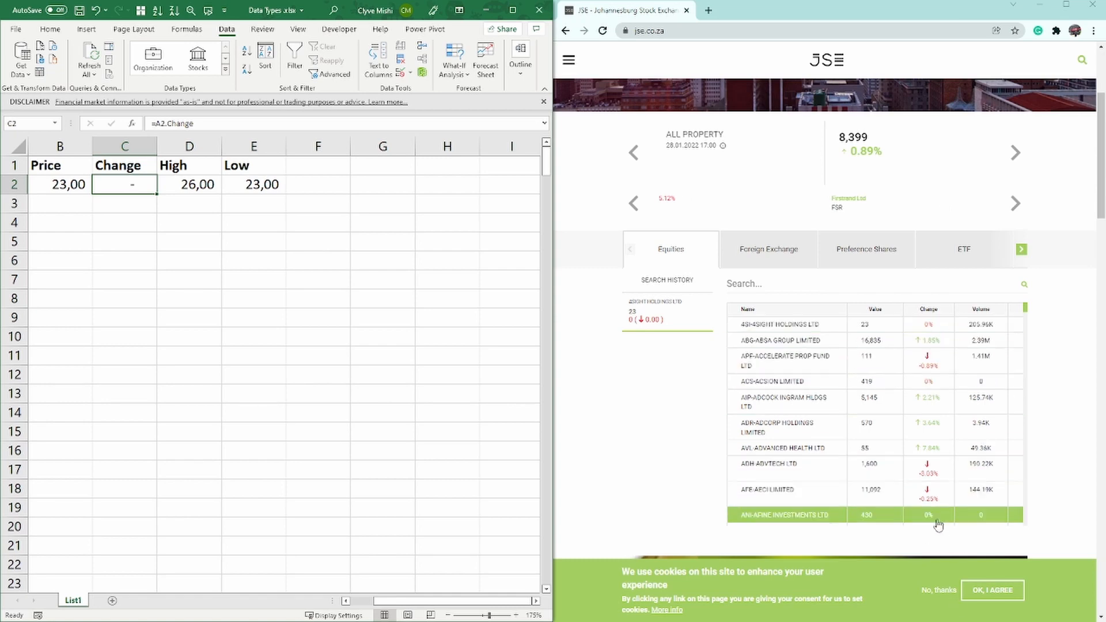
scroll(948, 501, down, 2)
scroll(951, 489, up, 4)
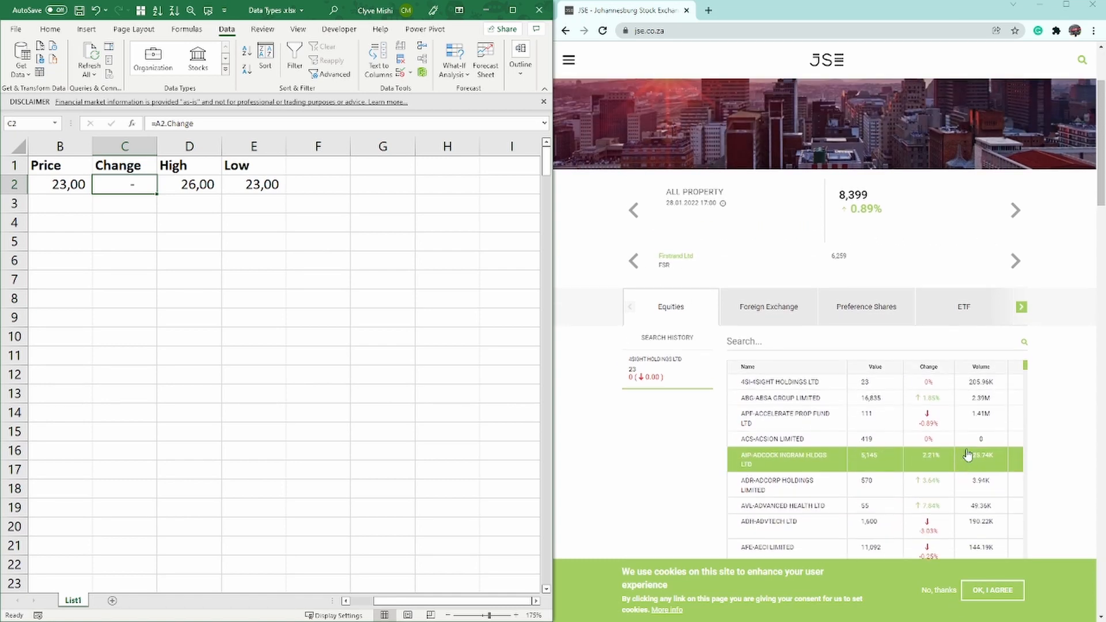
key(Right)
key(Right)
key(Right)
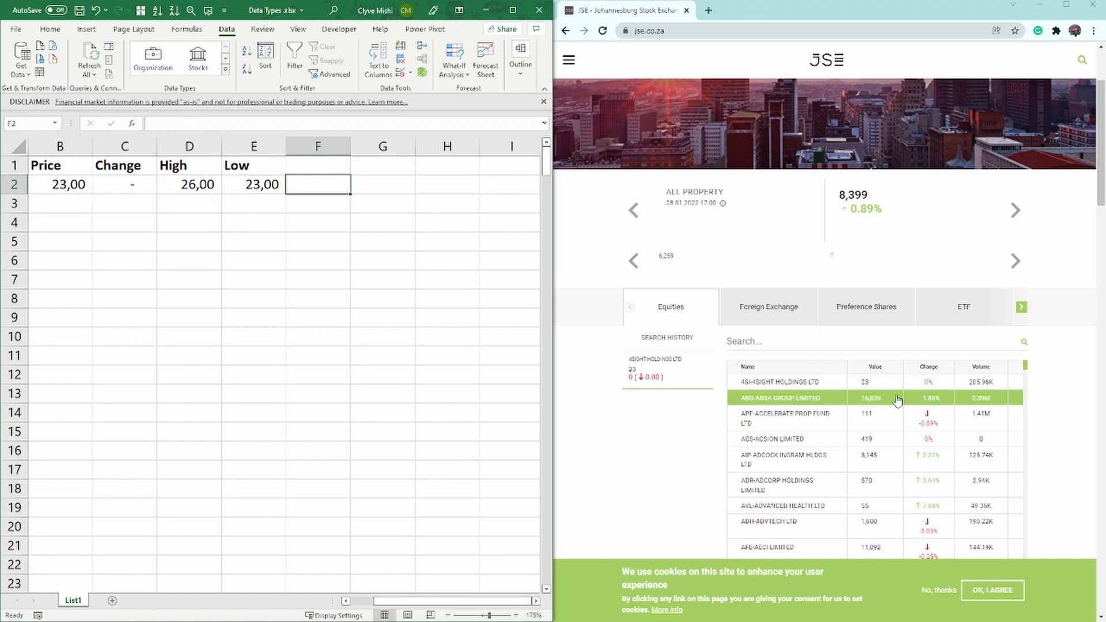
- Check the day's high and low of 4Sight Holdings in the JSE website's full equities table against the worksheet
click(1066, 5)
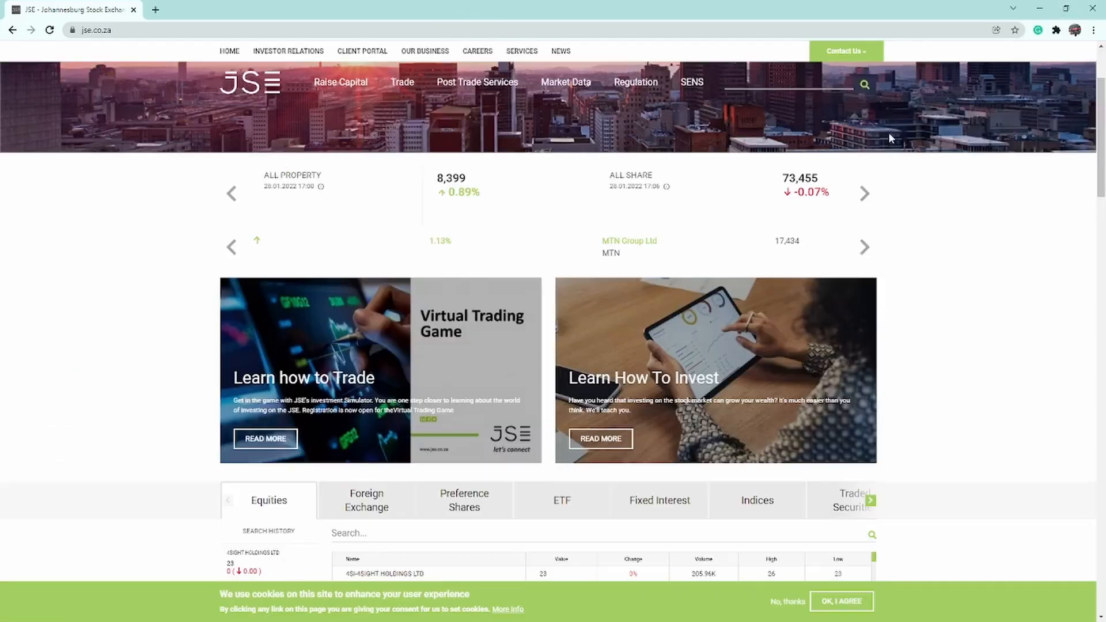
scroll(725, 375, down, 3)
scroll(725, 375, down, 2)
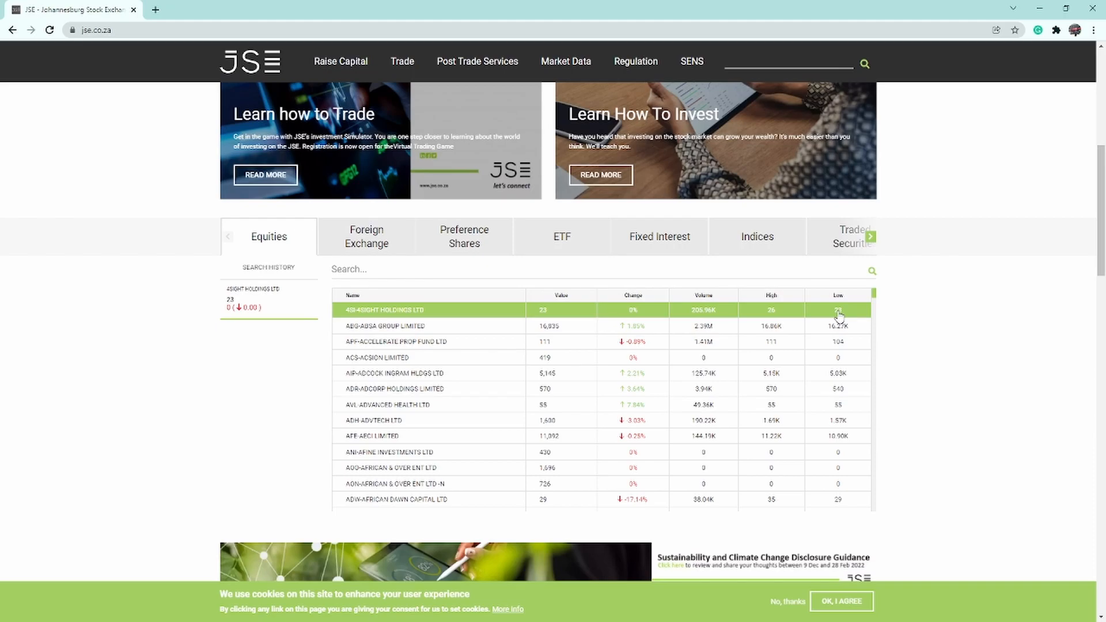
key(super+Right)
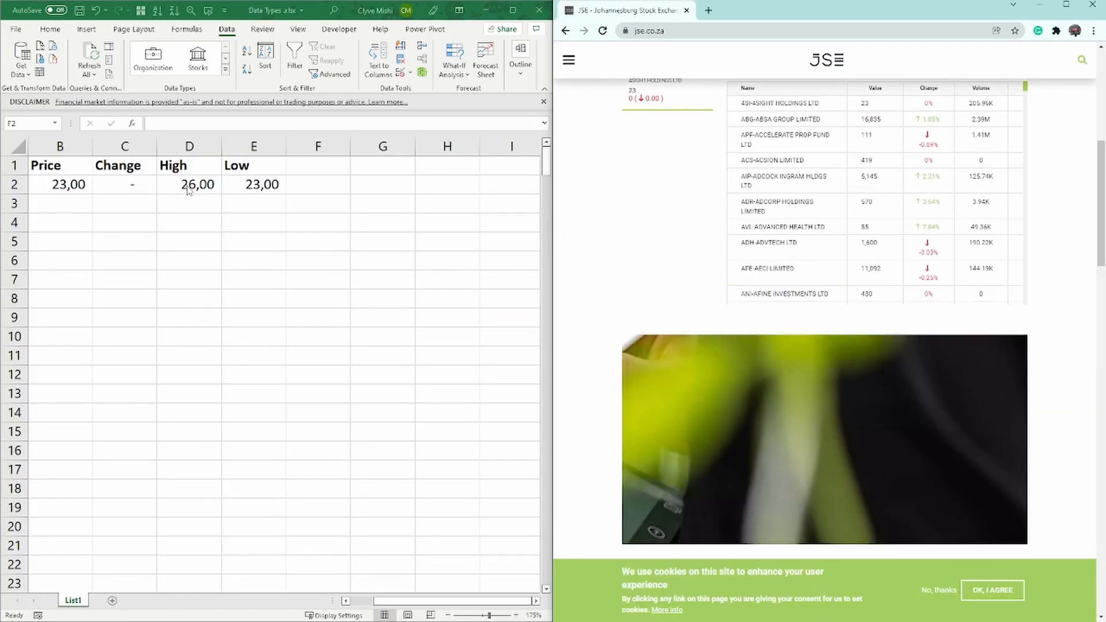
click(189, 187)
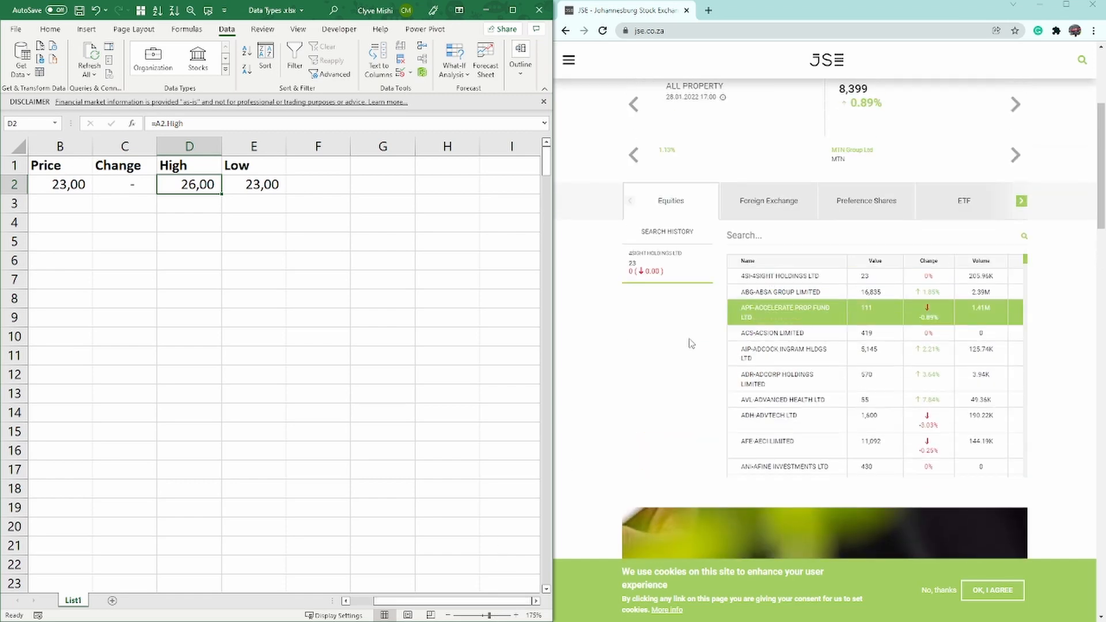
- Maximize the workbook, extract the Price field of ABSA Group Limited into cell B3, and autofit the Price column
drag(489, 601, 313, 569)
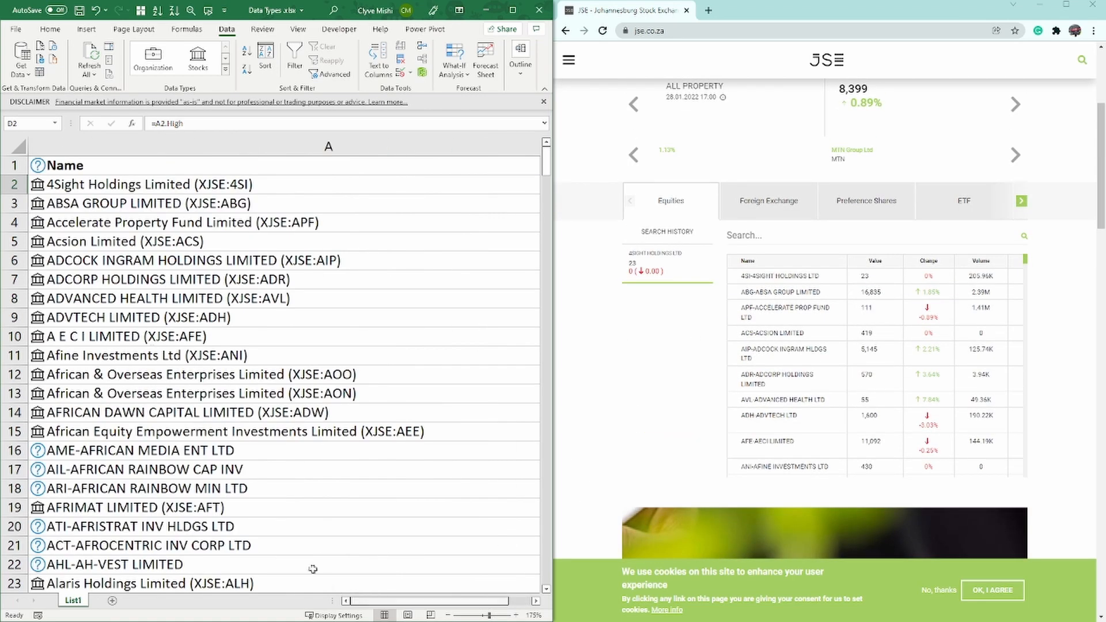
click(513, 10)
click(303, 206)
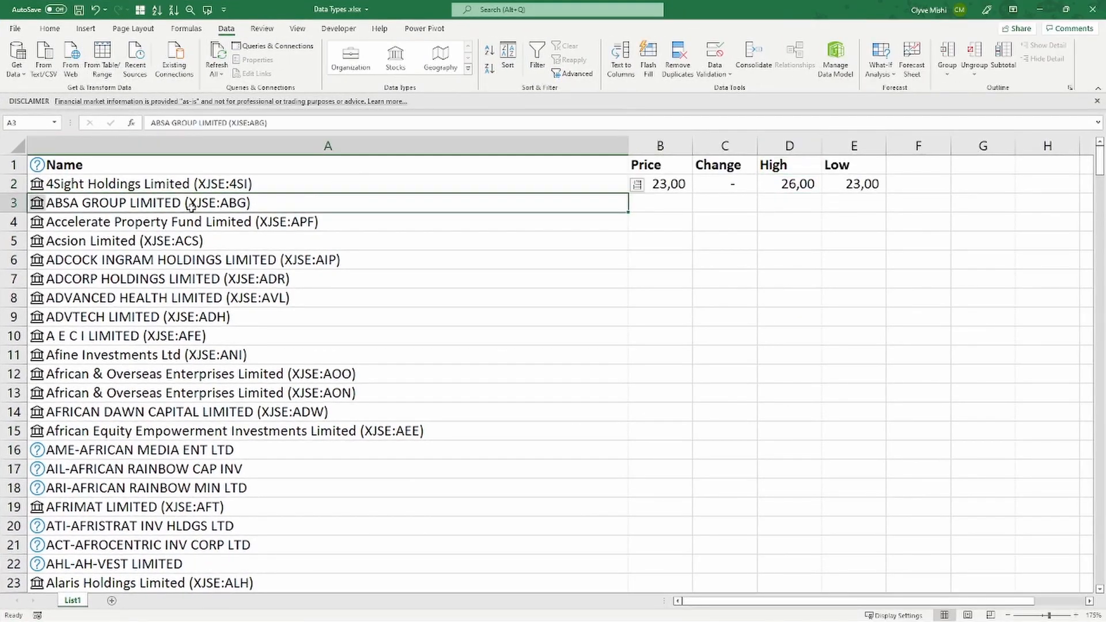
click(637, 185)
scroll(657, 398, down, 4)
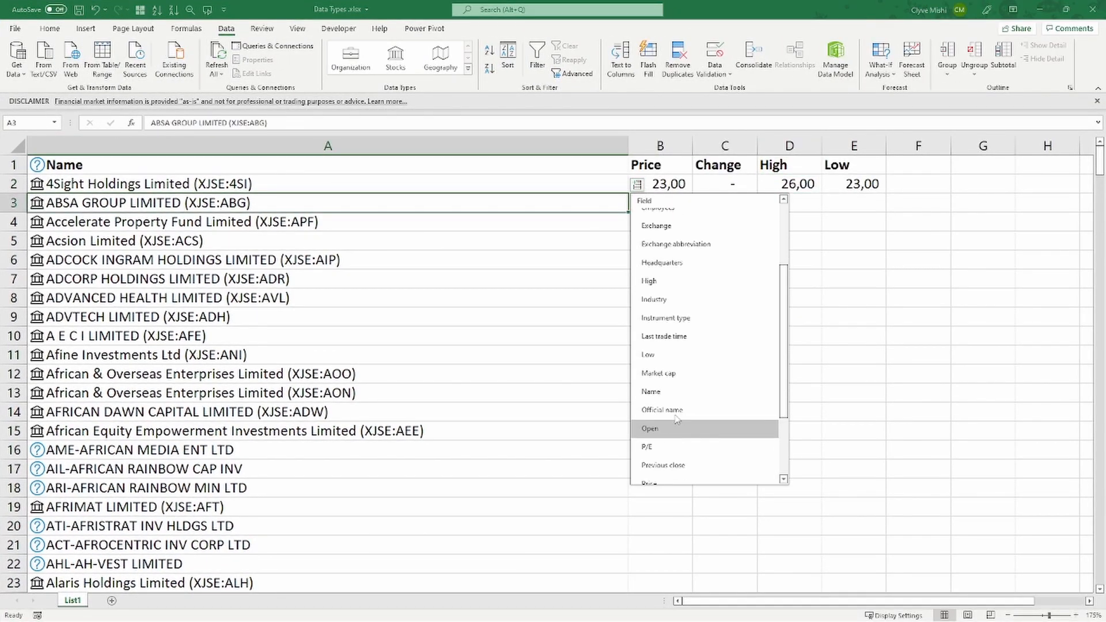
click(650, 401)
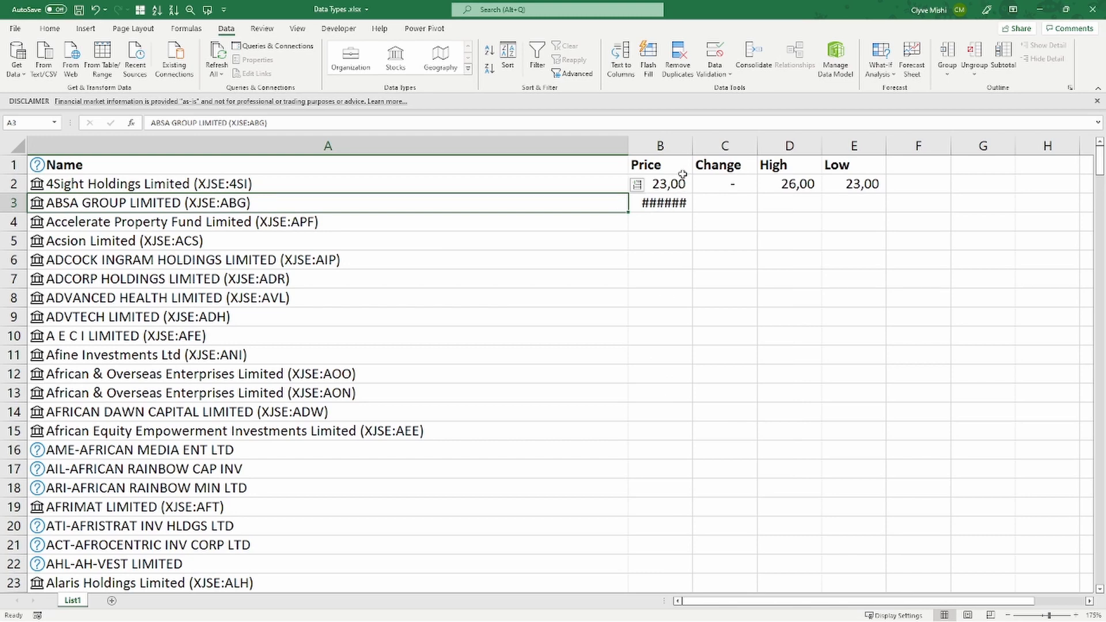
double_click(693, 146)
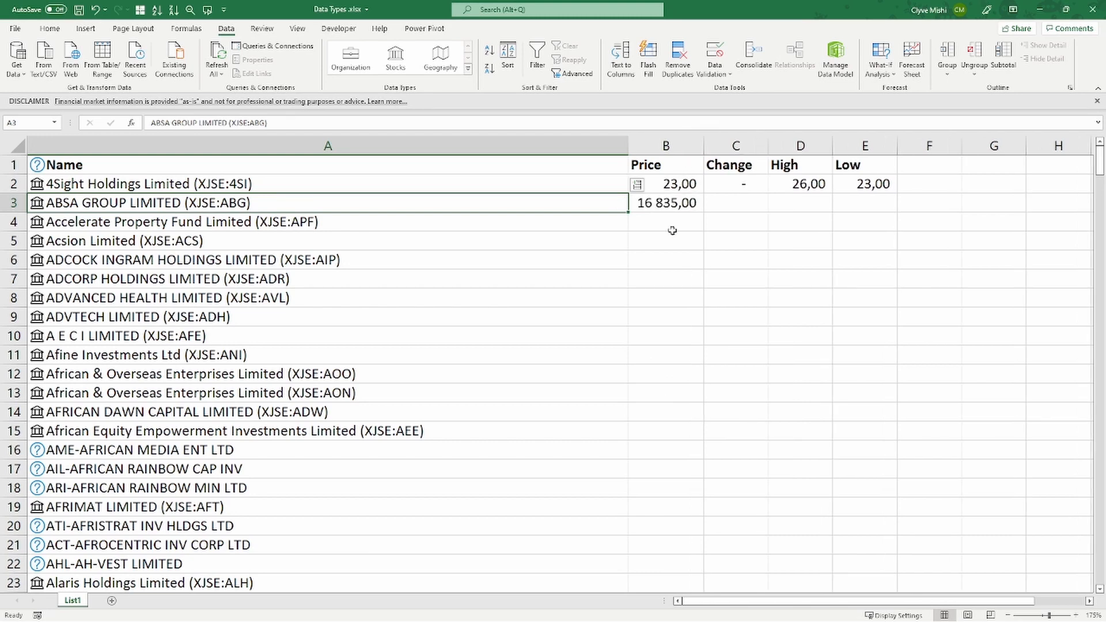
- Extract the Price field of Acsion Limited into cell B5
click(470, 241)
click(637, 223)
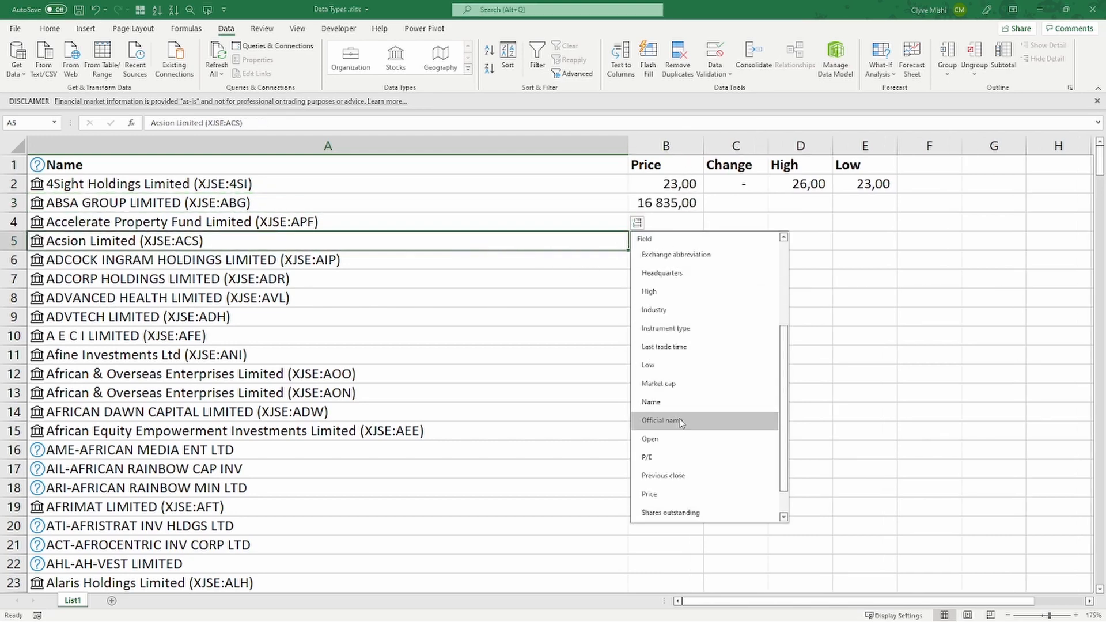
click(663, 494)
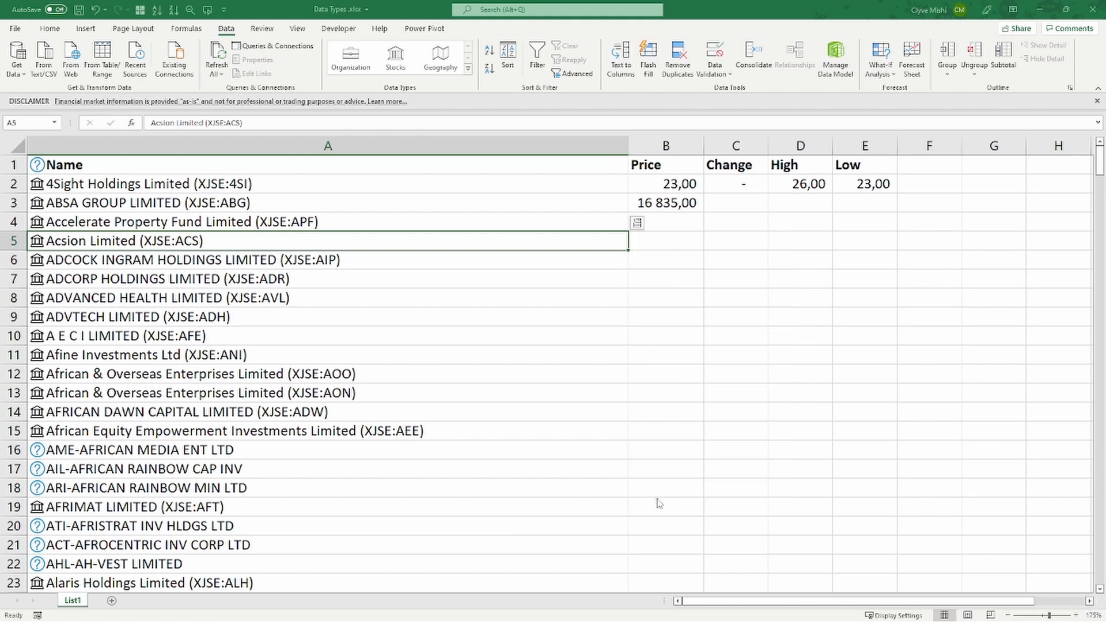
click(595, 277)
click(636, 261)
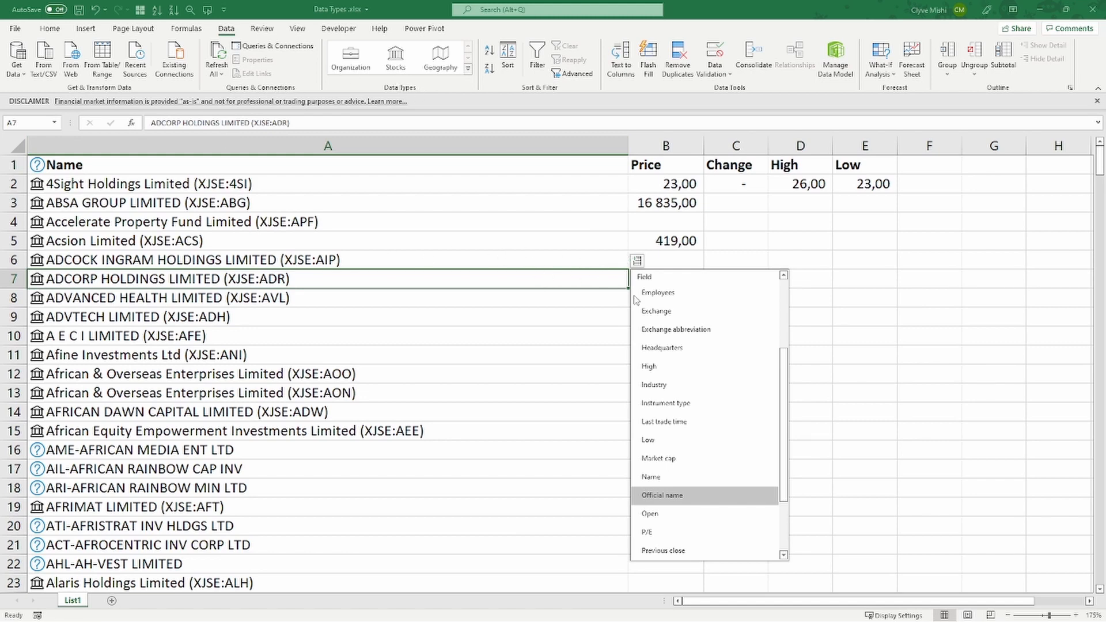
click(654, 205)
- Clear the extracted price, change, high and low of 4Sight Holdings in cells B2:E2
click(545, 184)
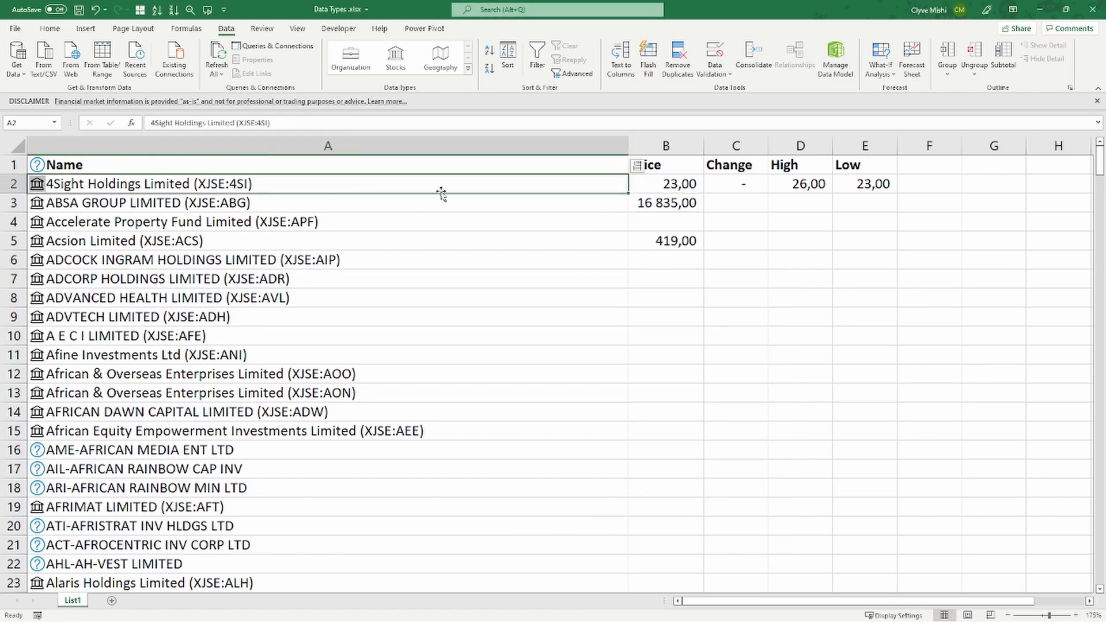
click(637, 166)
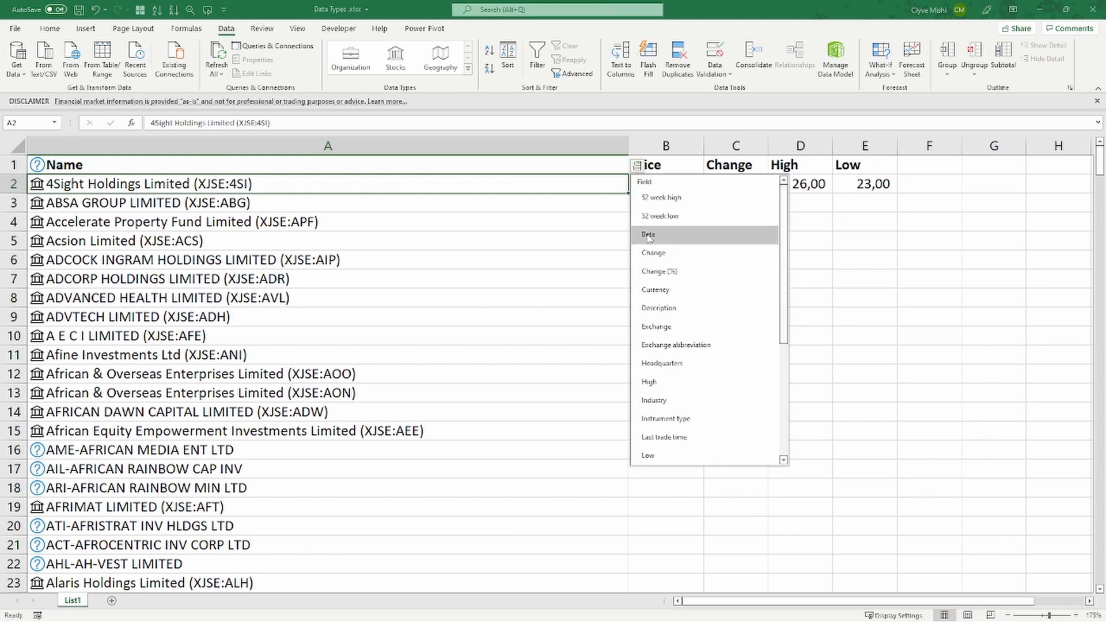
click(592, 191)
drag(690, 192, 847, 188)
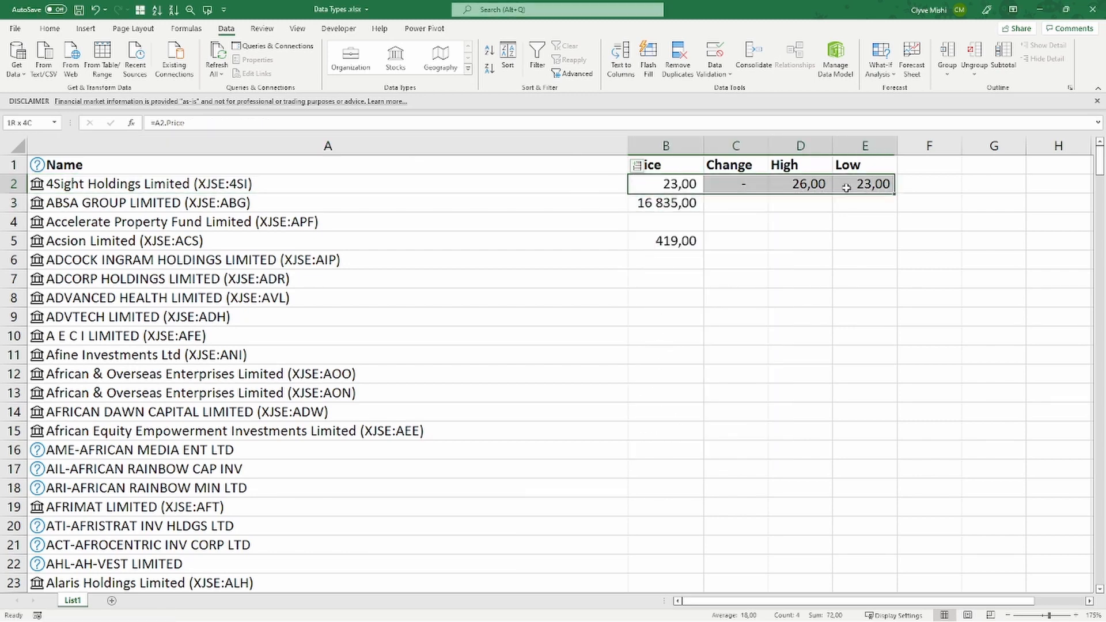
key(Delete)
- Extract the Price field of 4Sight Holdings Limited into cell B2
click(455, 185)
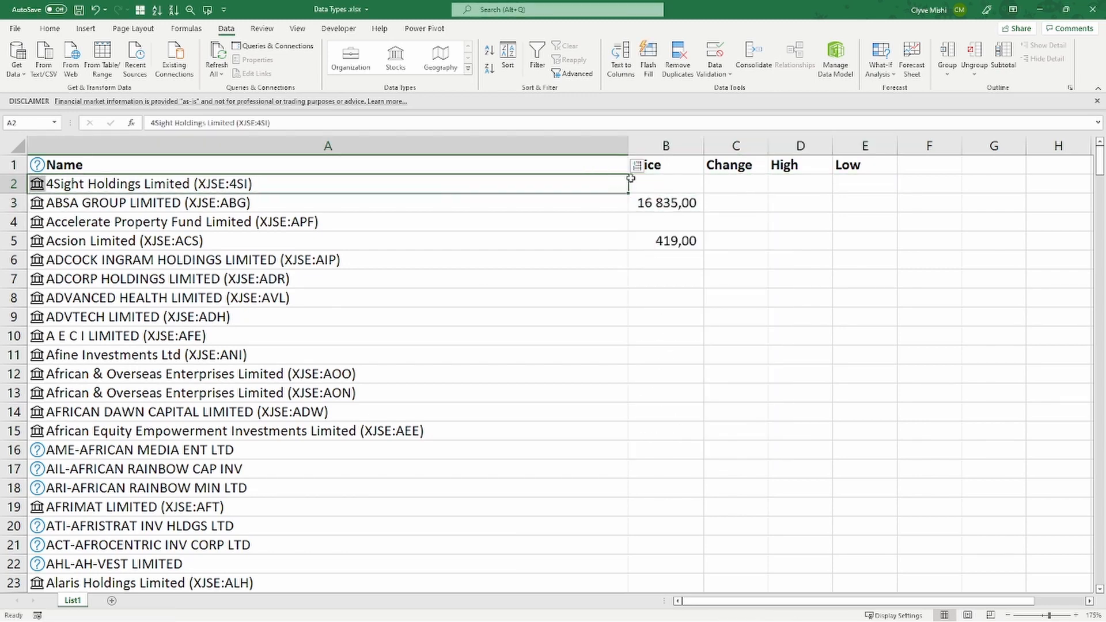
click(637, 166)
scroll(660, 444, down, 1)
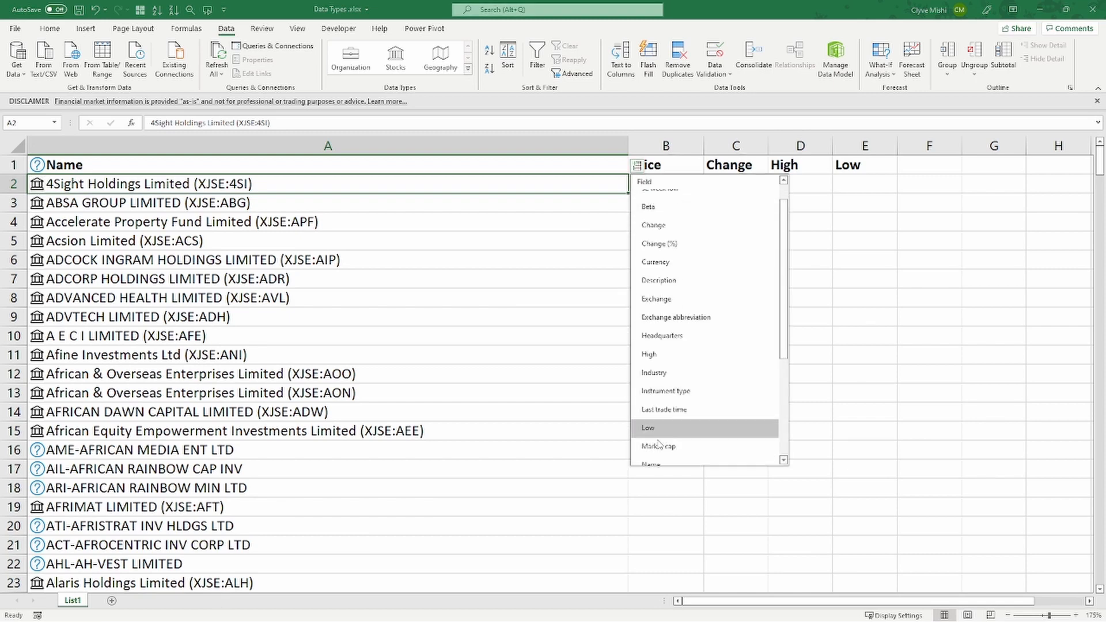
scroll(660, 444, down, 3)
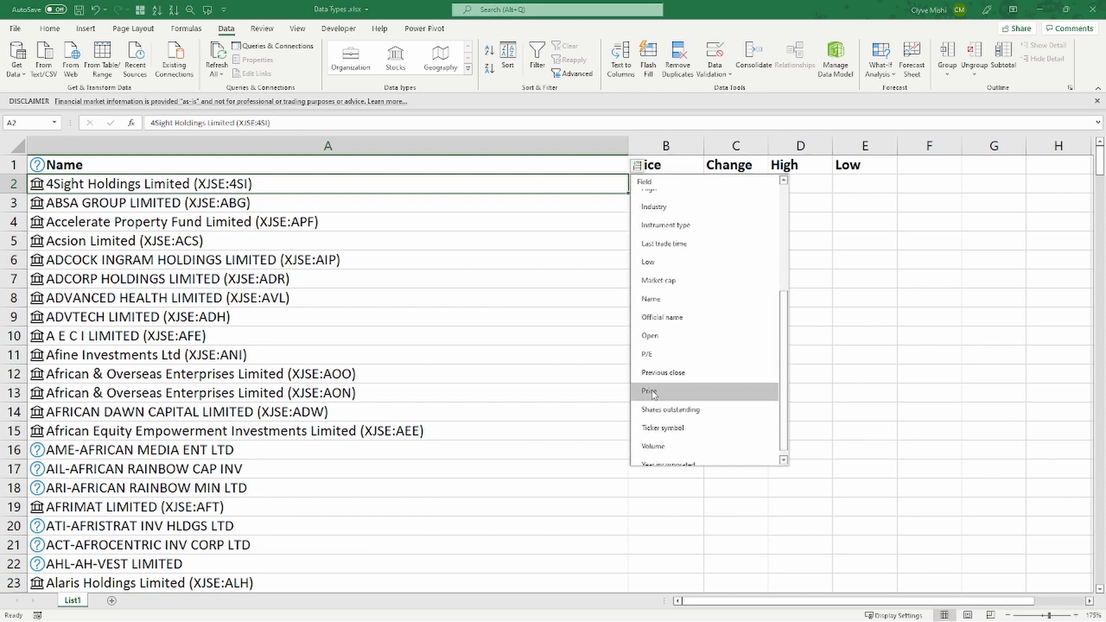
click(650, 391)
click(637, 166)
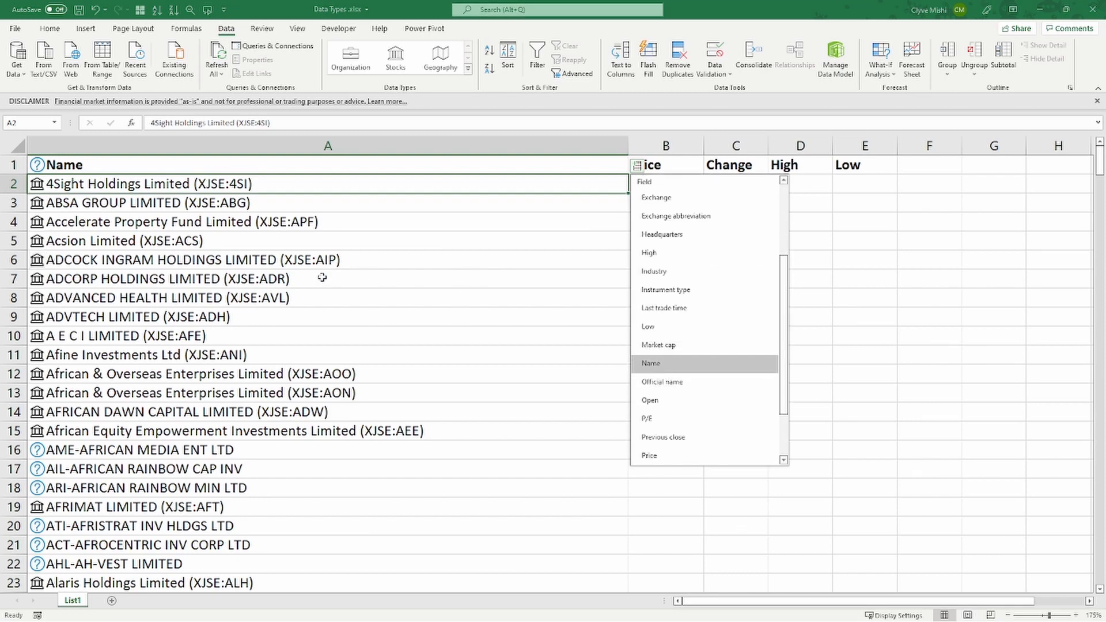
drag(401, 227, 395, 236)
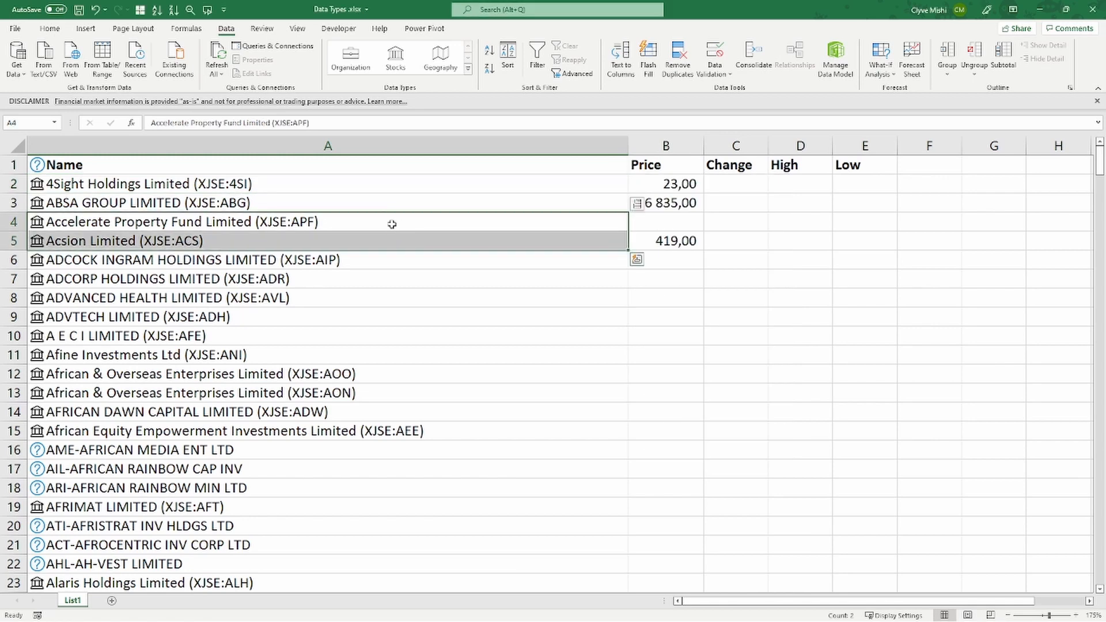
click(326, 202)
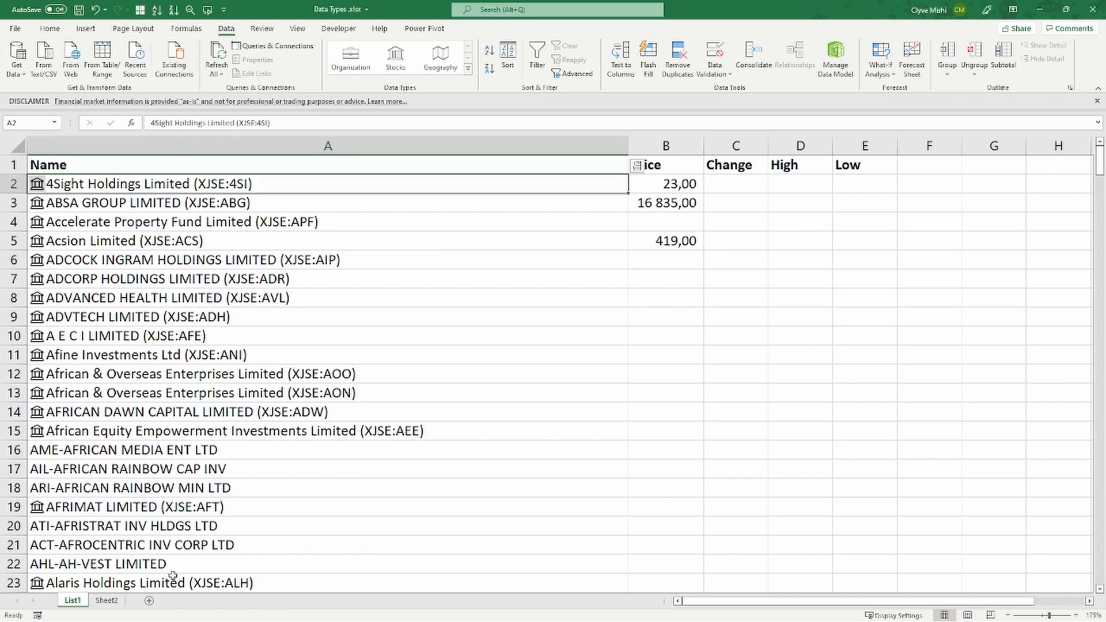
- Convert the whole list of company names in column A of Sheet2, header included, to the Stocks data type
click(107, 601)
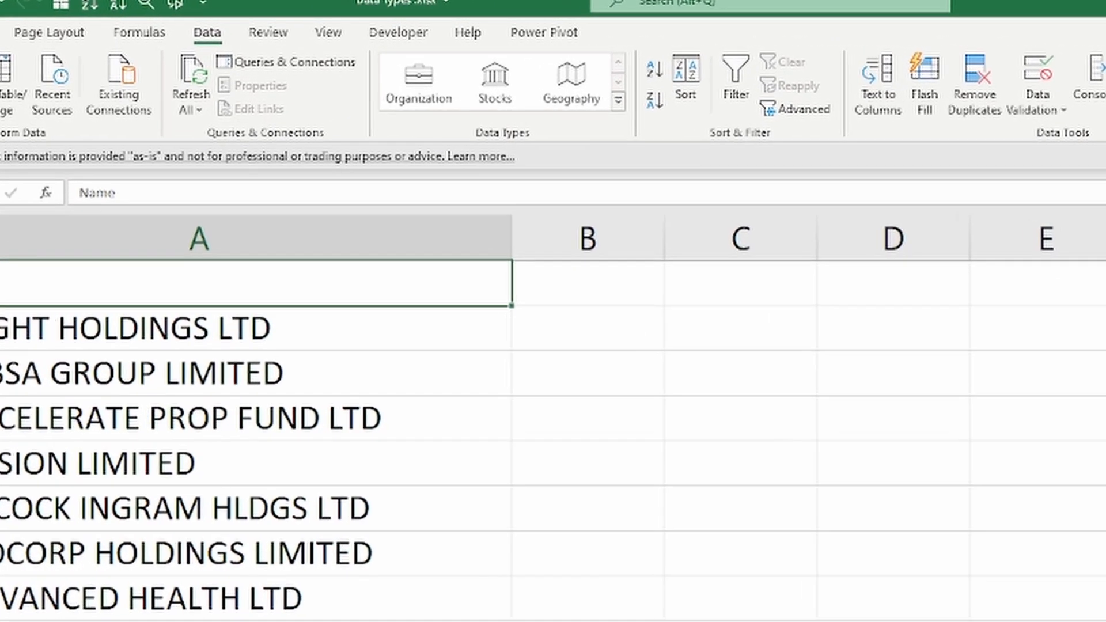
key(ctrl+shift+Down)
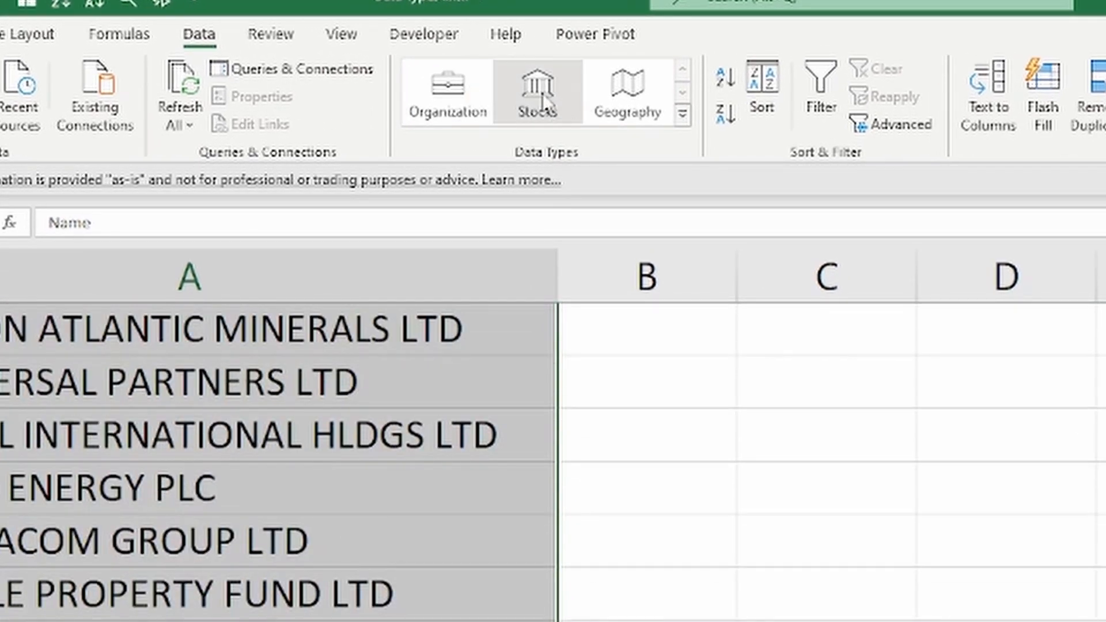
click(539, 89)
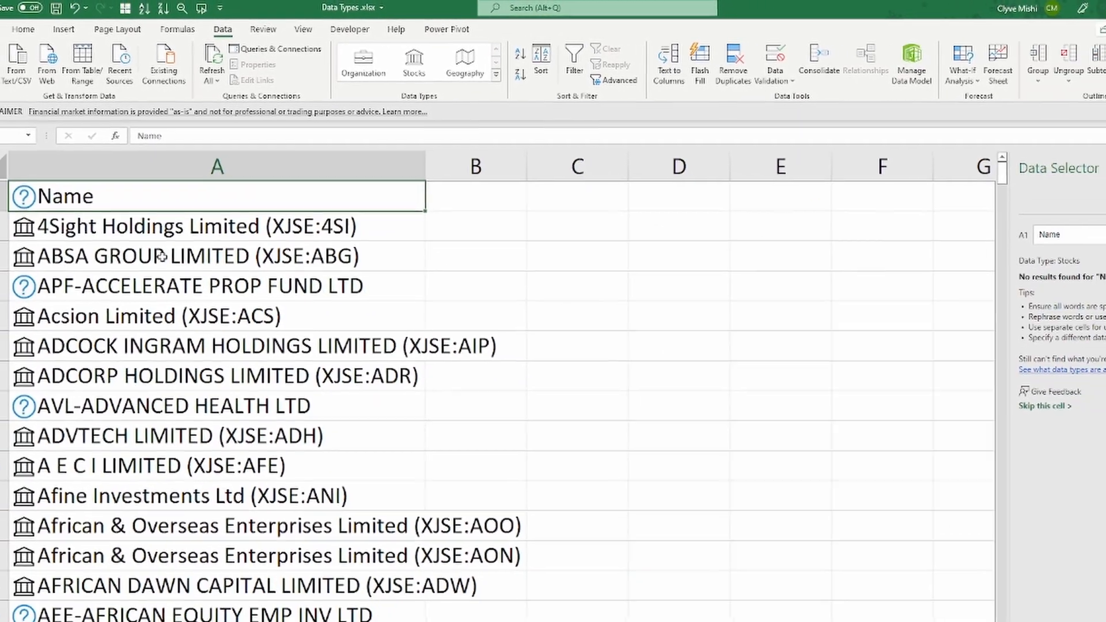
- Look through Sheet2 for unrecognised companies and compare the spelling of APF-ACCELERATE PROP FUND LTD in A4 with cell A4 of List1
key(Down)
scroll(79, 321, down, 16)
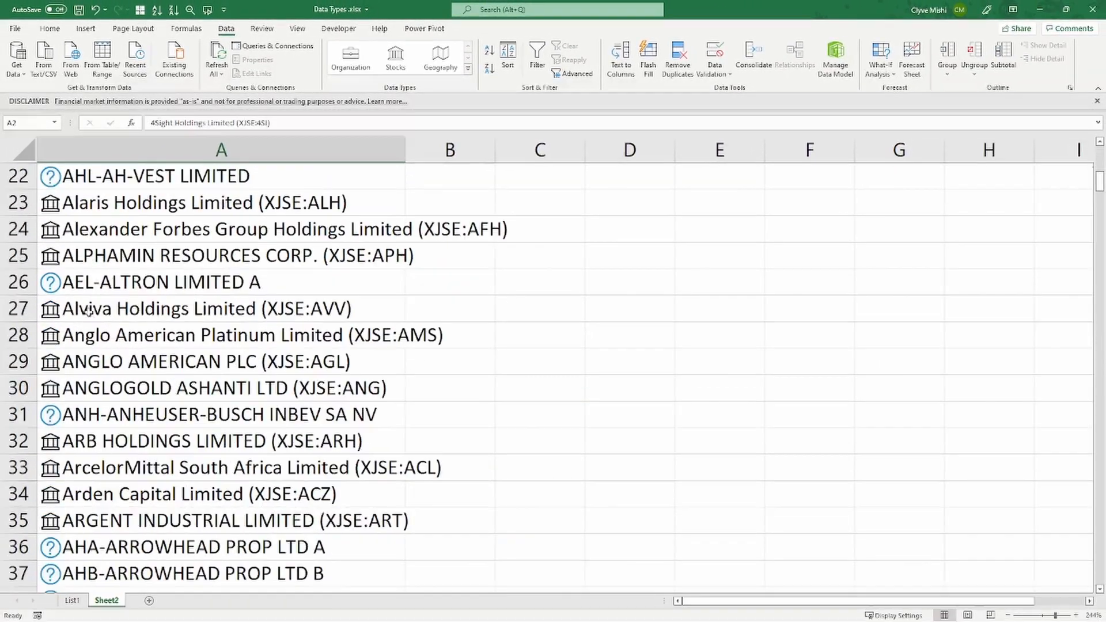
scroll(73, 286, up, 14)
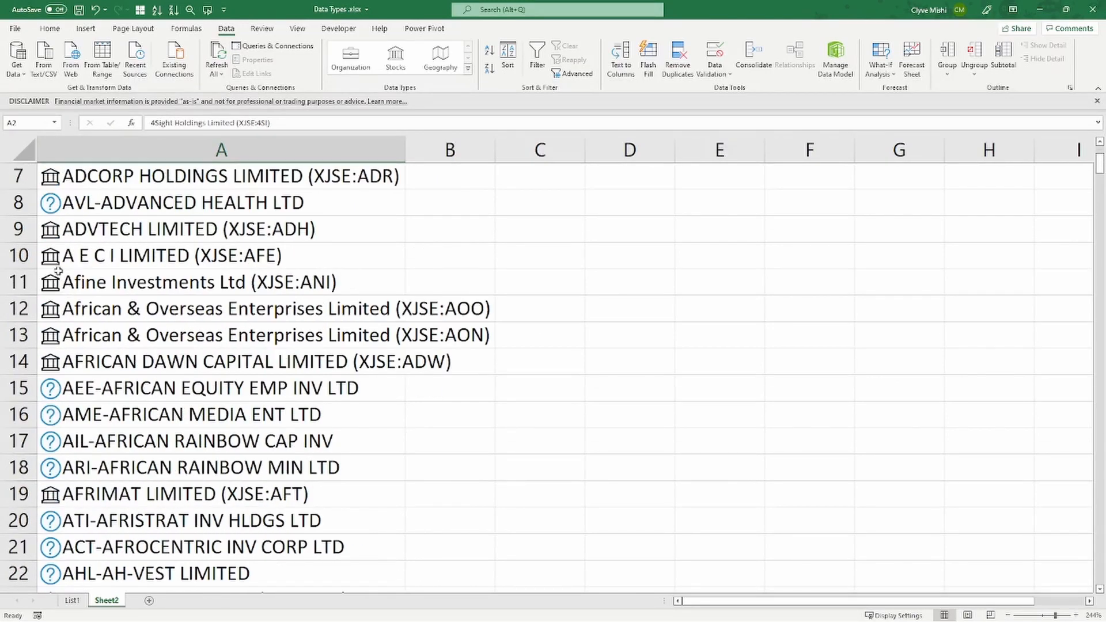
scroll(73, 286, up, 2)
click(291, 265)
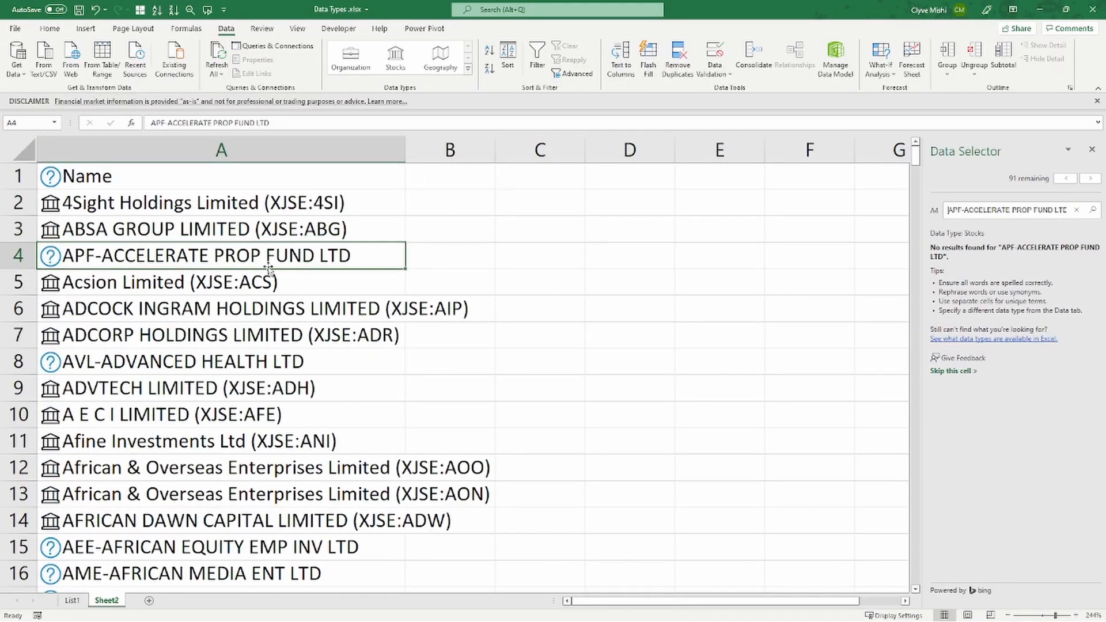
double_click(256, 255)
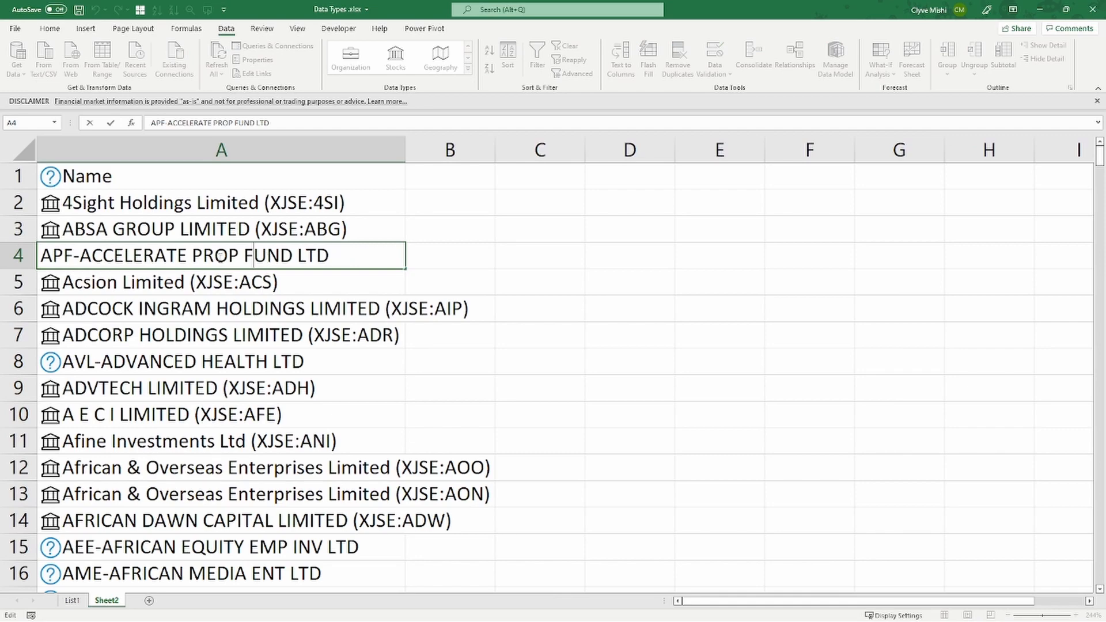
click(229, 256)
click(86, 602)
click(85, 602)
click(144, 222)
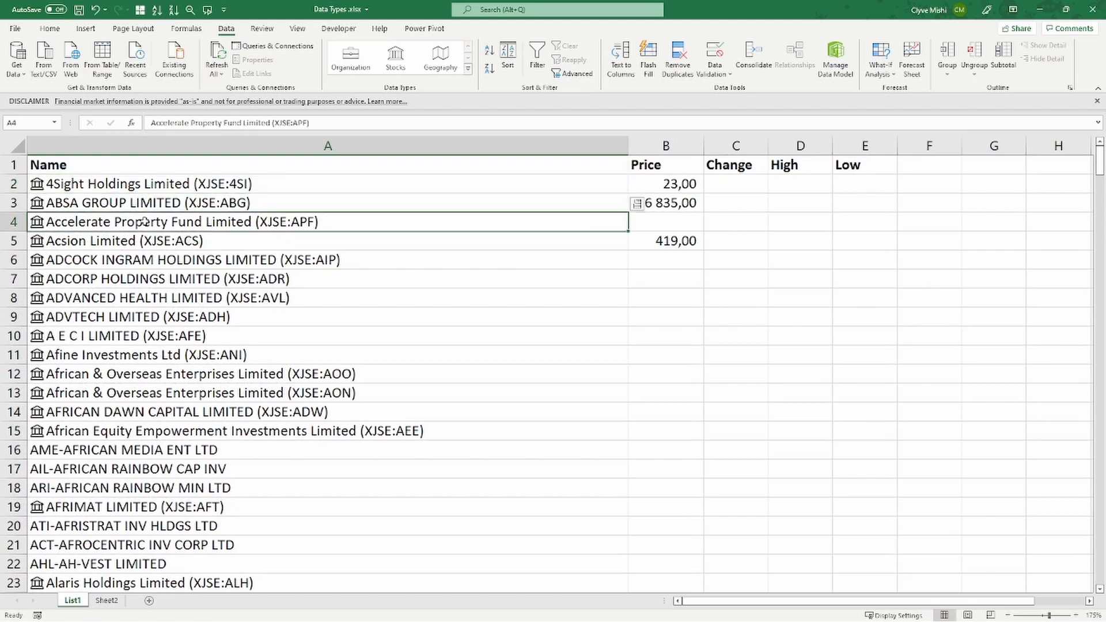
double_click(141, 222)
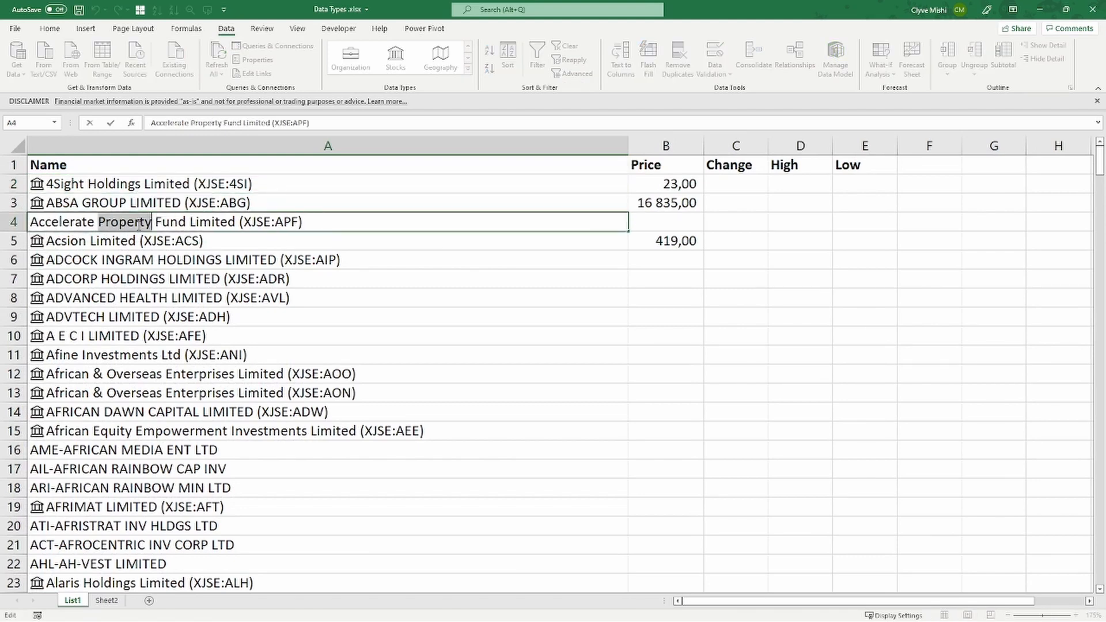
key(Escape)
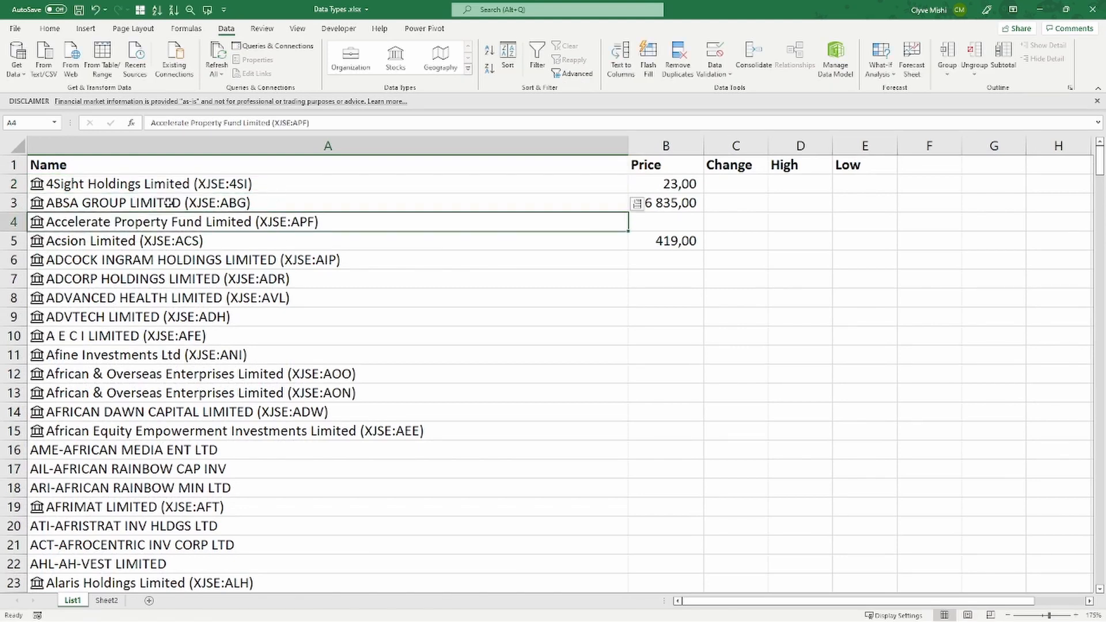
- Replace PROP with Property in the company name in cell A4 of Sheet2, and autofit column A
click(106, 601)
double_click(228, 256)
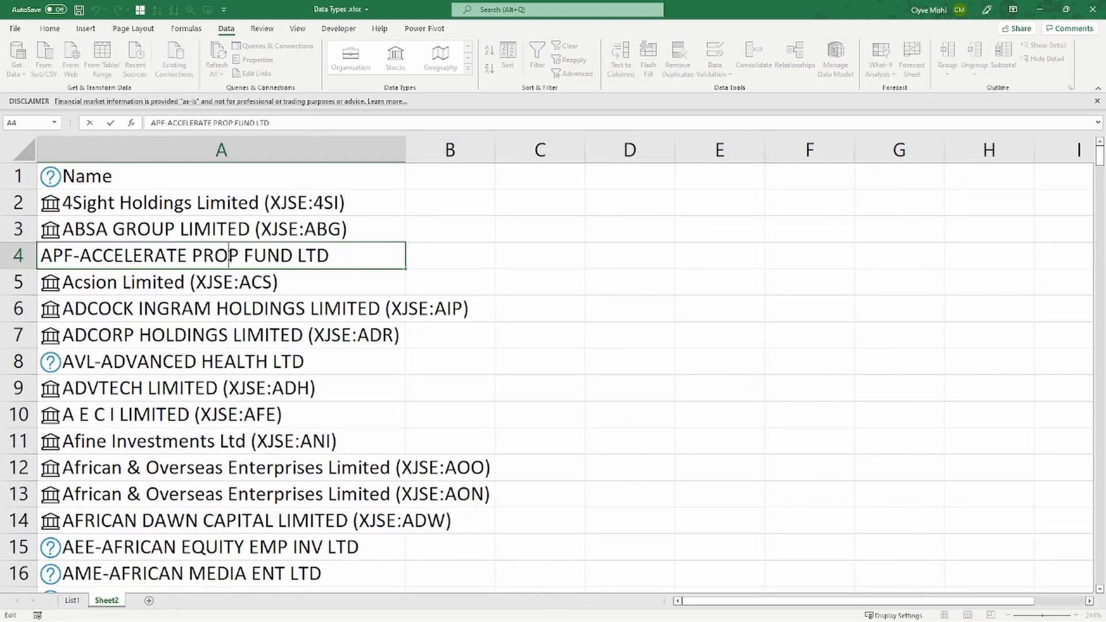
double_click(228, 255)
text(Property)
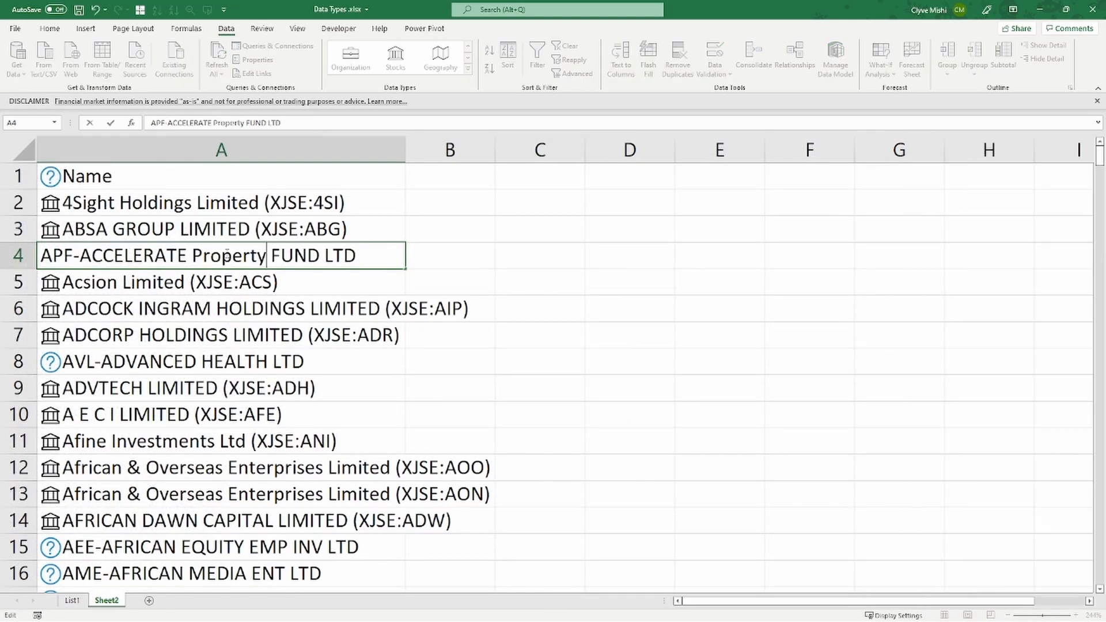
key(Return)
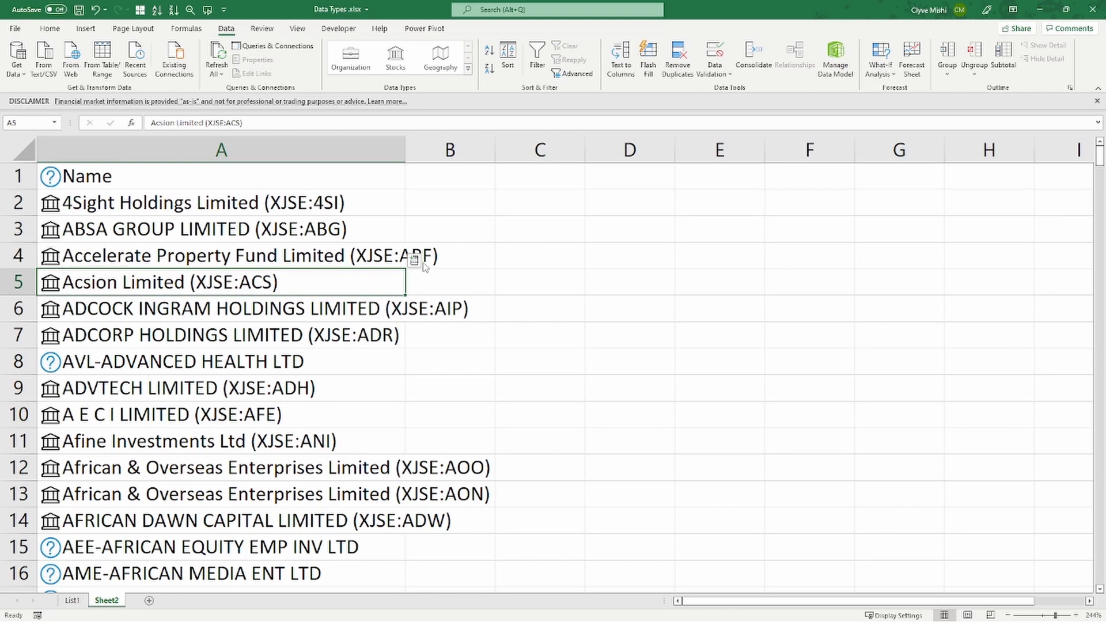
click(211, 255)
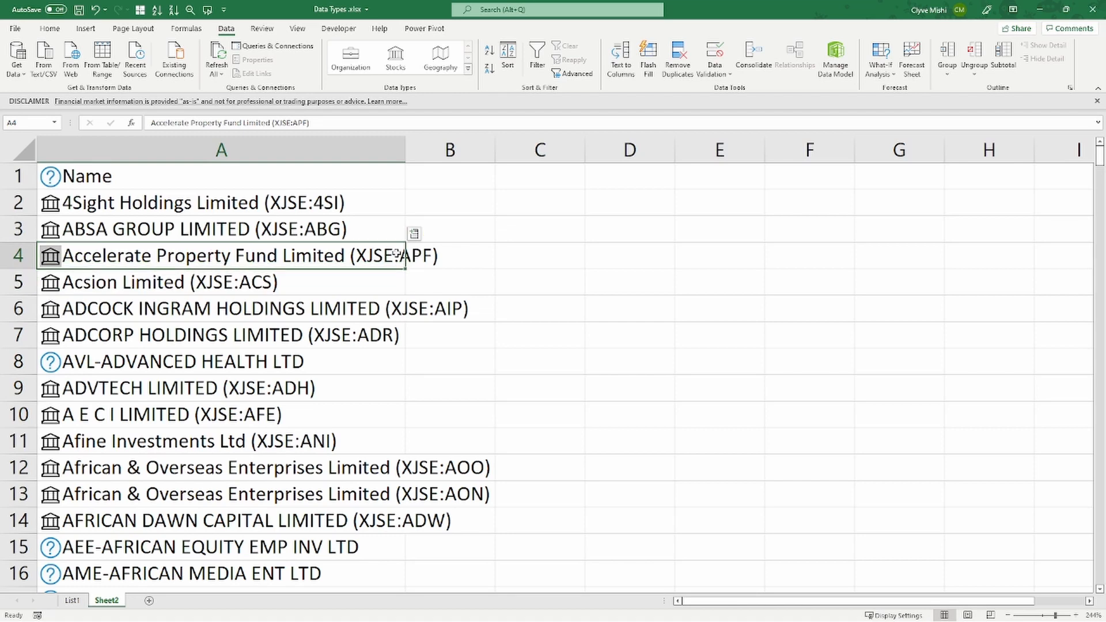
double_click(406, 145)
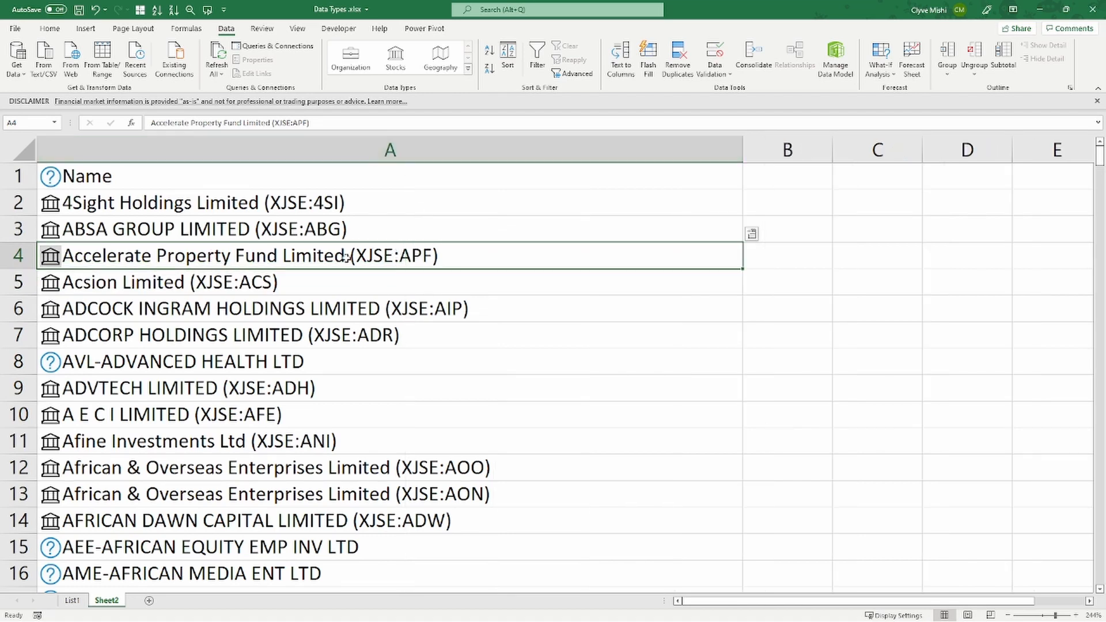